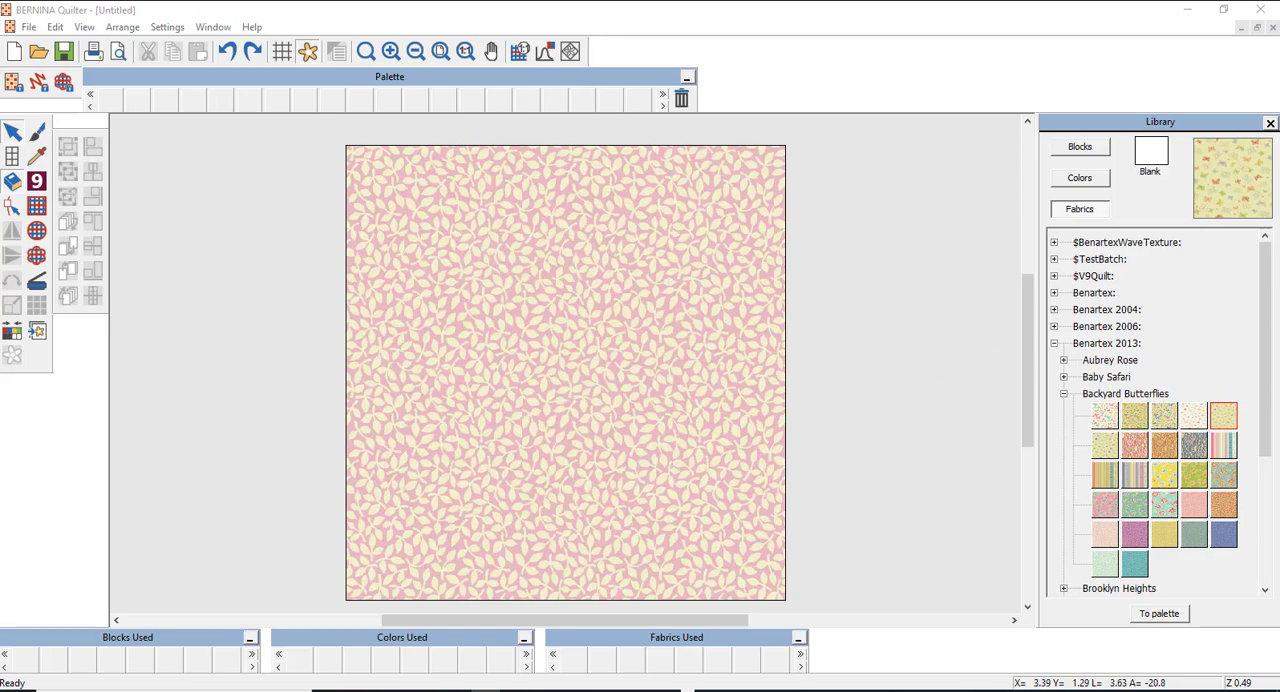
{"action": "left_click", "coordinate": [165, 218]}
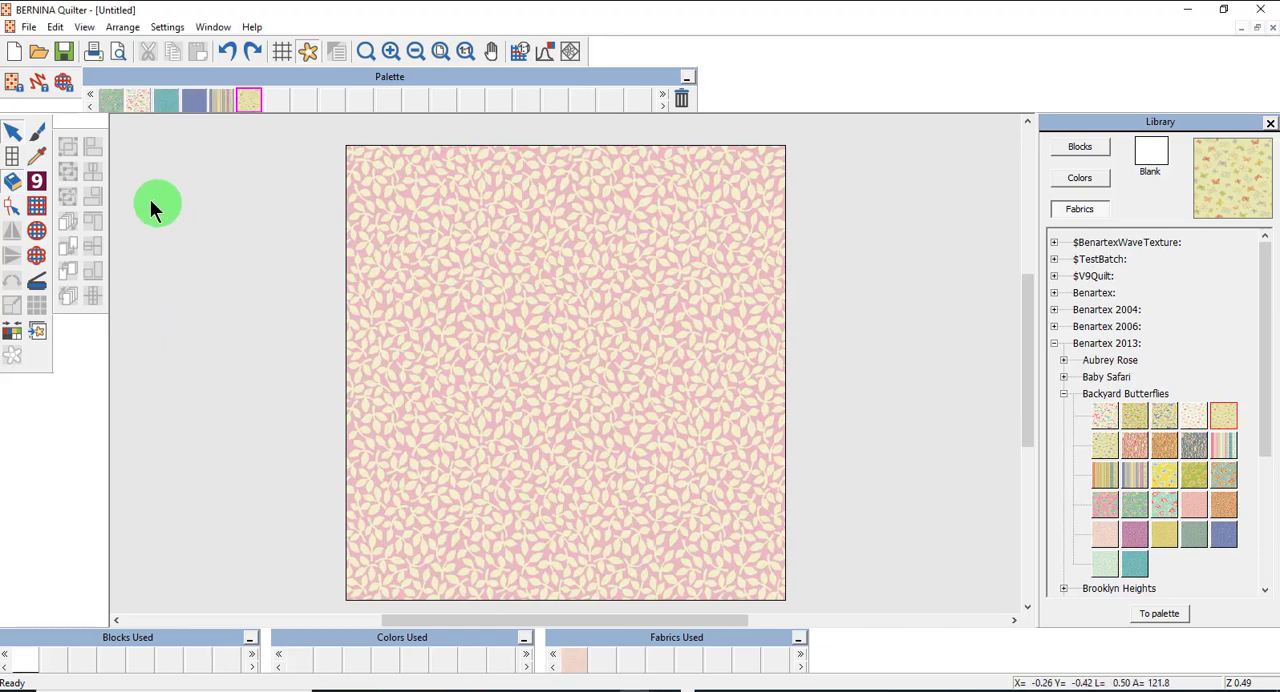
{"action": "left_click", "coordinate": [41, 203]}
{"action": "left_click", "coordinate": [40, 231]}
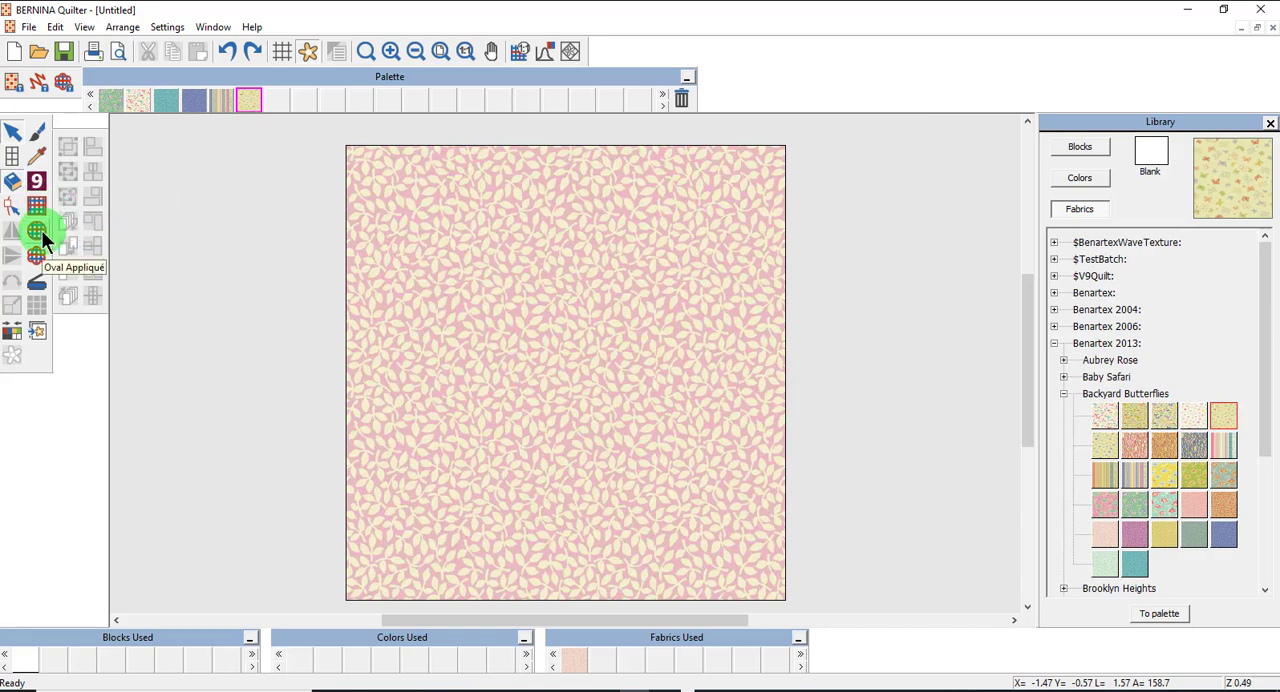
{"action": "left_click", "coordinate": [32, 255]}
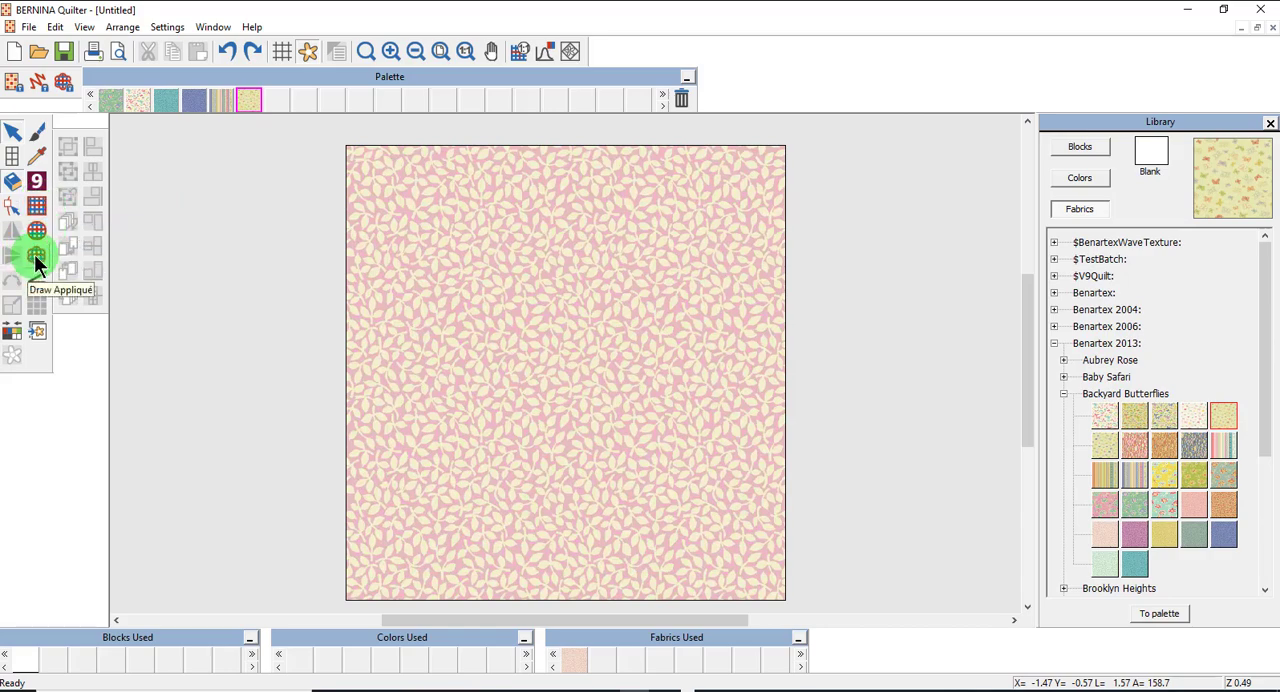
Draw two overlapping rectangle appliqués on the quilt, one about 6.8 by 3.8 in and a nearly square one about 4.2 in wide.
{"action": "left_click", "coordinate": [37, 205]}
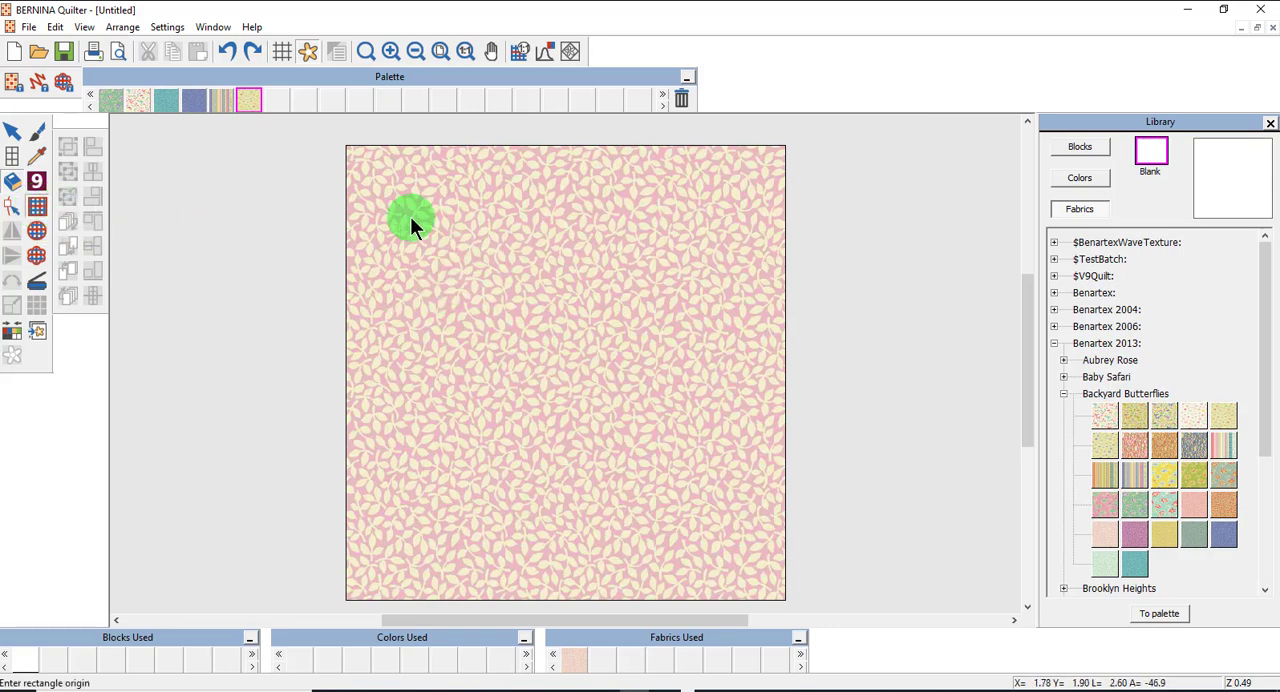
{"action": "left_click_drag", "start_coordinate": [405, 212], "coordinate": [654, 353]}
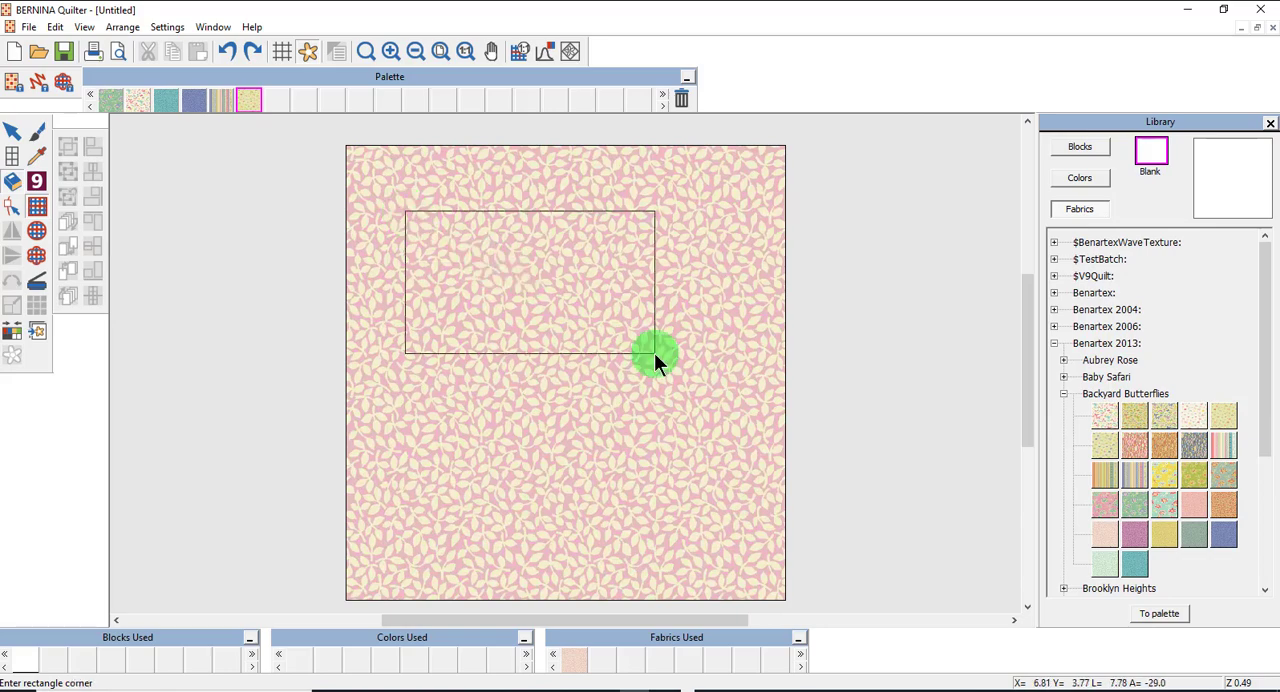
{"action": "left_click", "coordinate": [654, 353]}
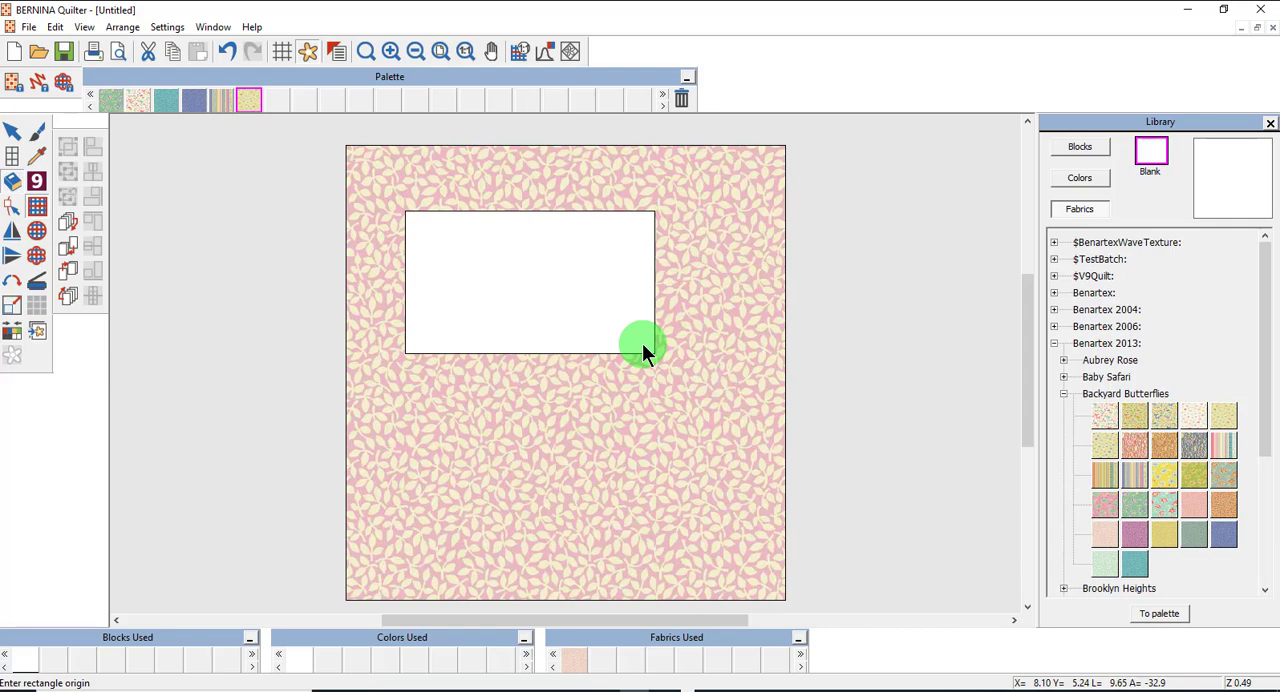
{"action": "left_click", "coordinate": [589, 282]}
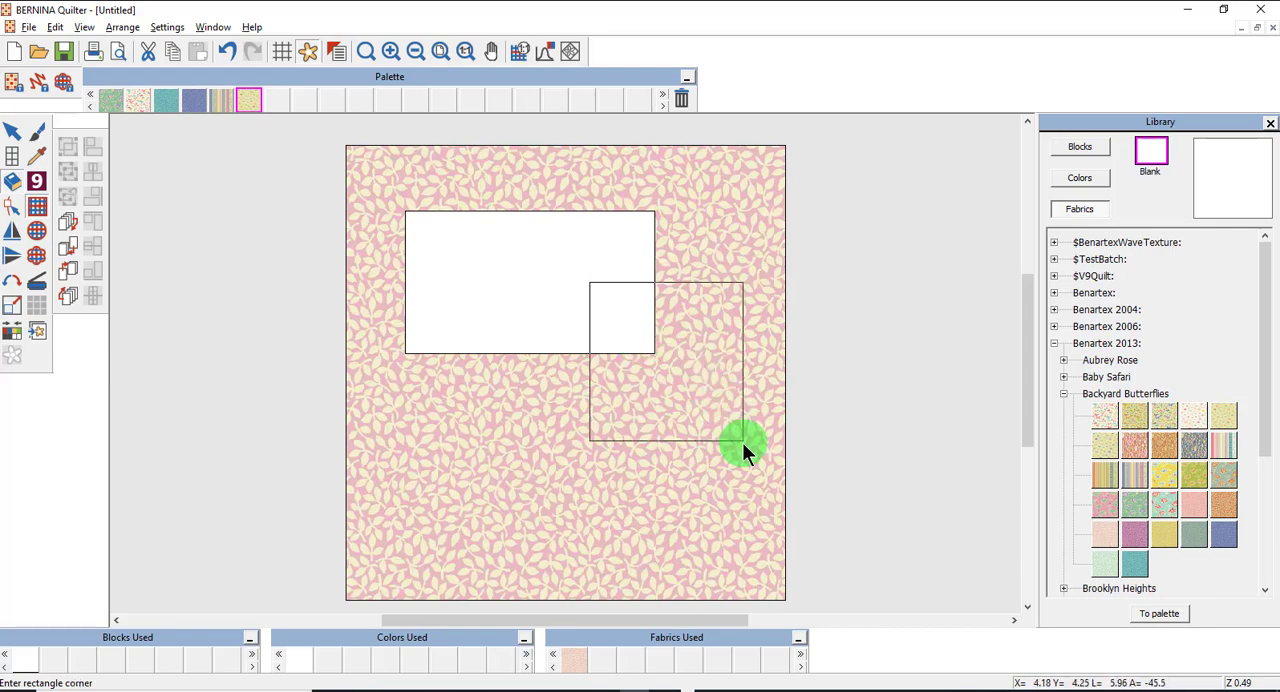
{"action": "left_click", "coordinate": [744, 441]}
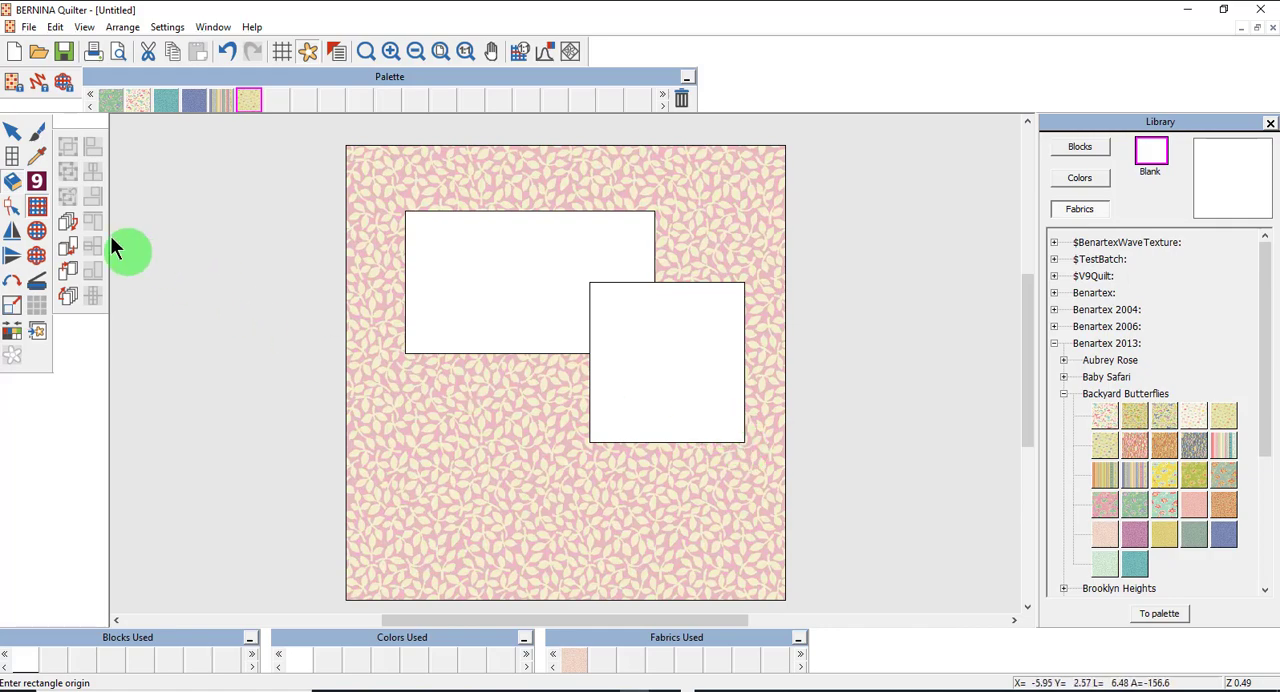
Draw a circle appliqué with a radius of about 2.6 in at the quilt's lower left, below the wide rectangle.
{"action": "left_click", "coordinate": [42, 229]}
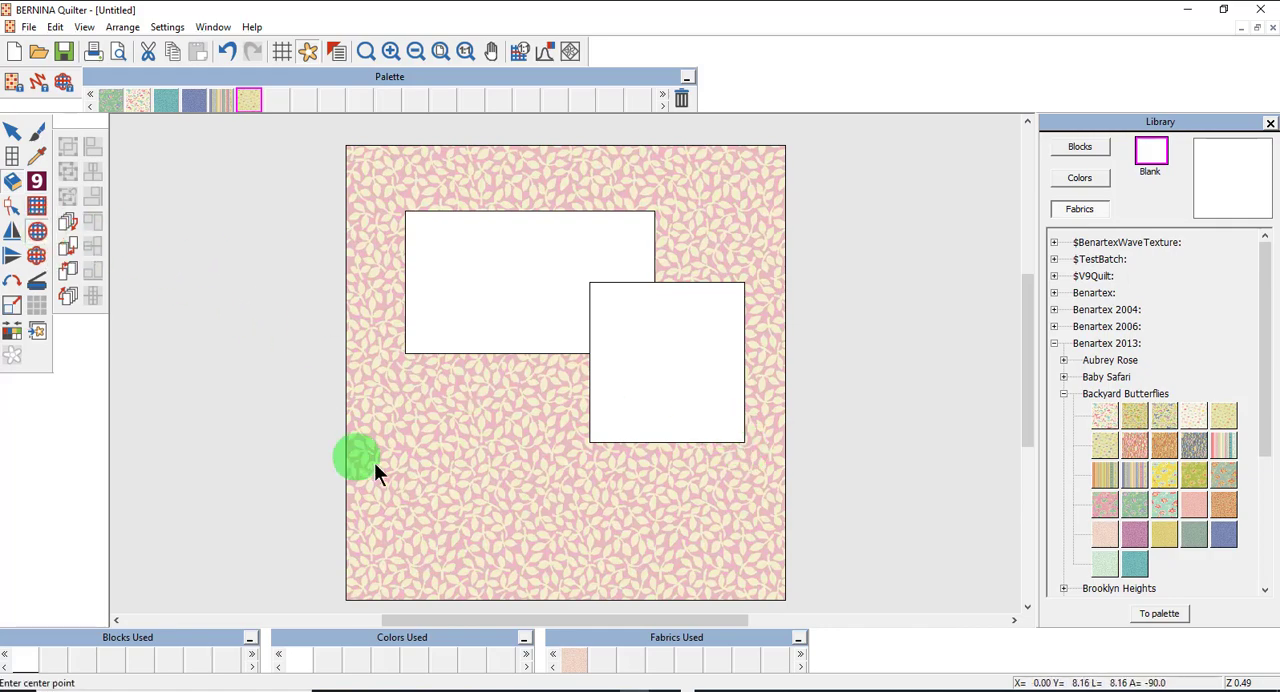
{"action": "left_click", "coordinate": [474, 432]}
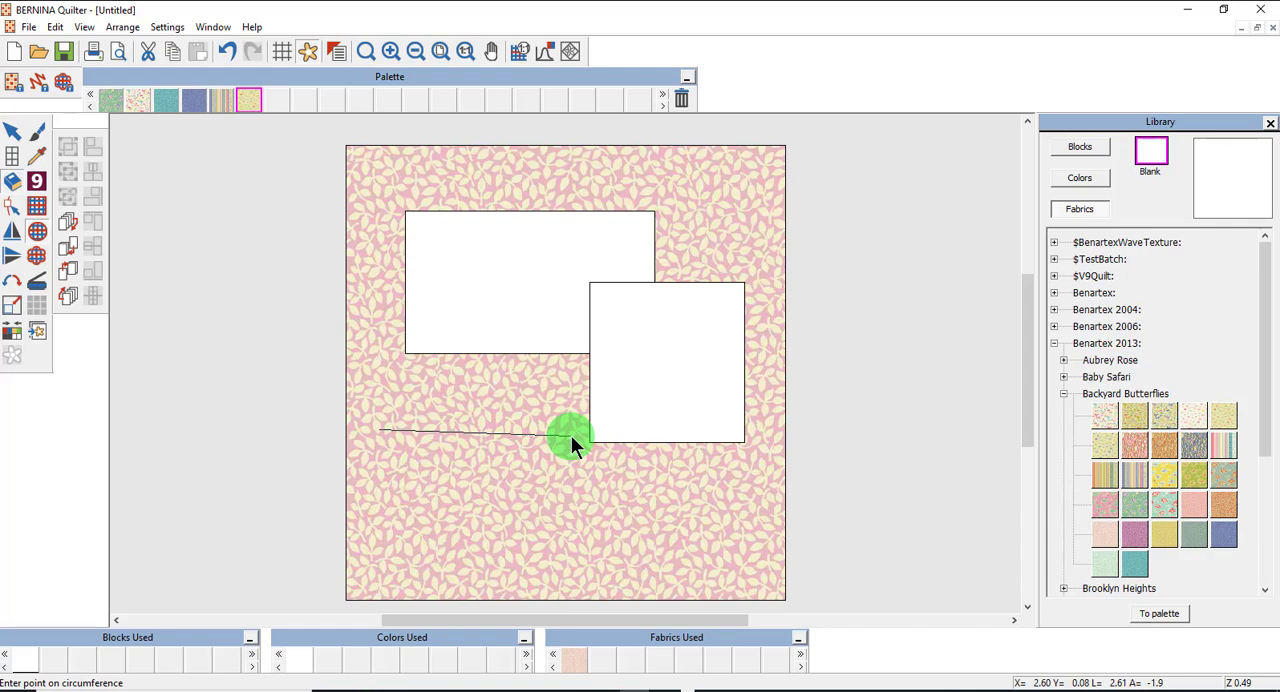
{"action": "left_click", "coordinate": [571, 437]}
{"action": "key", "text": "Return"}
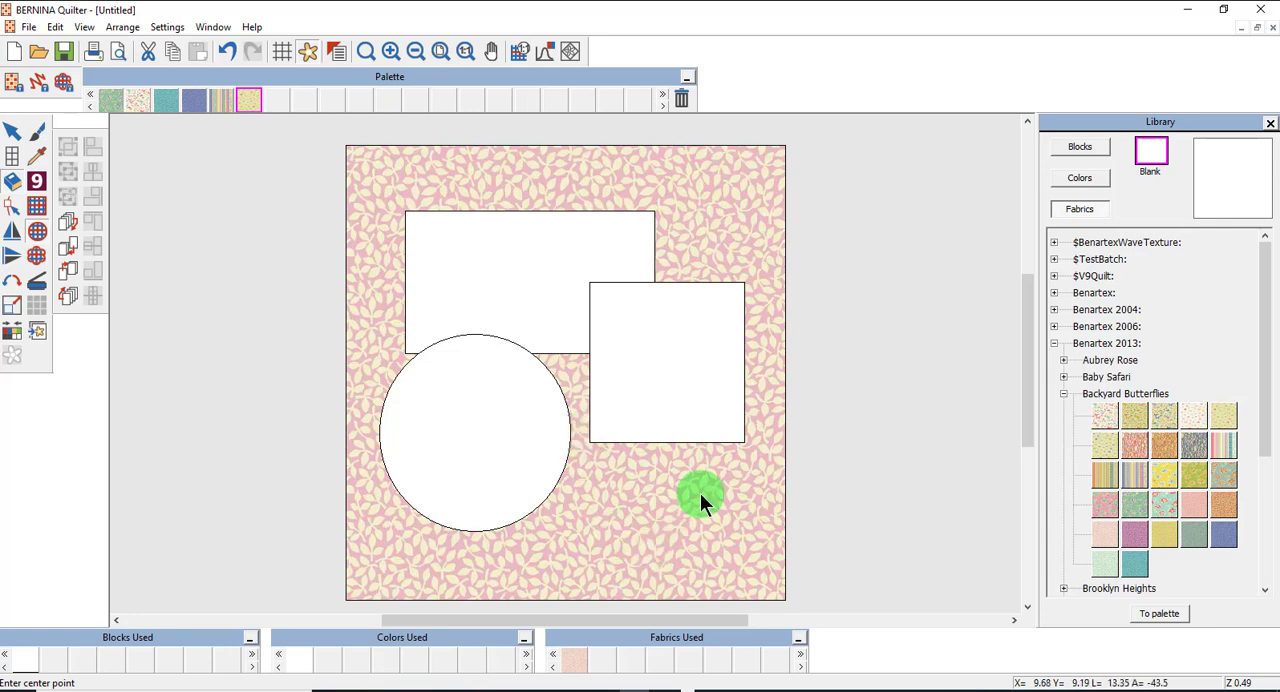
Draw a horizontal oval appliqué at the quilt's lower right, overlapping the bottom of the square and the circle's edge.
{"action": "left_click", "coordinate": [645, 493]}
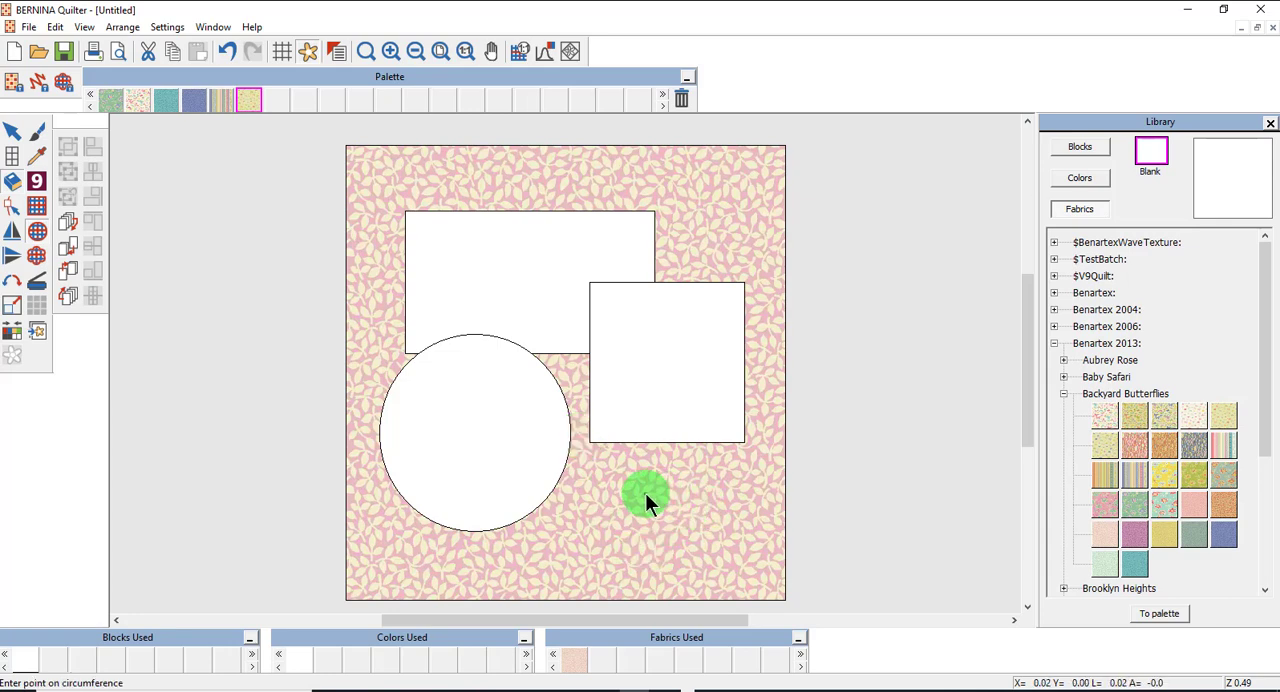
{"action": "left_click", "coordinate": [753, 493]}
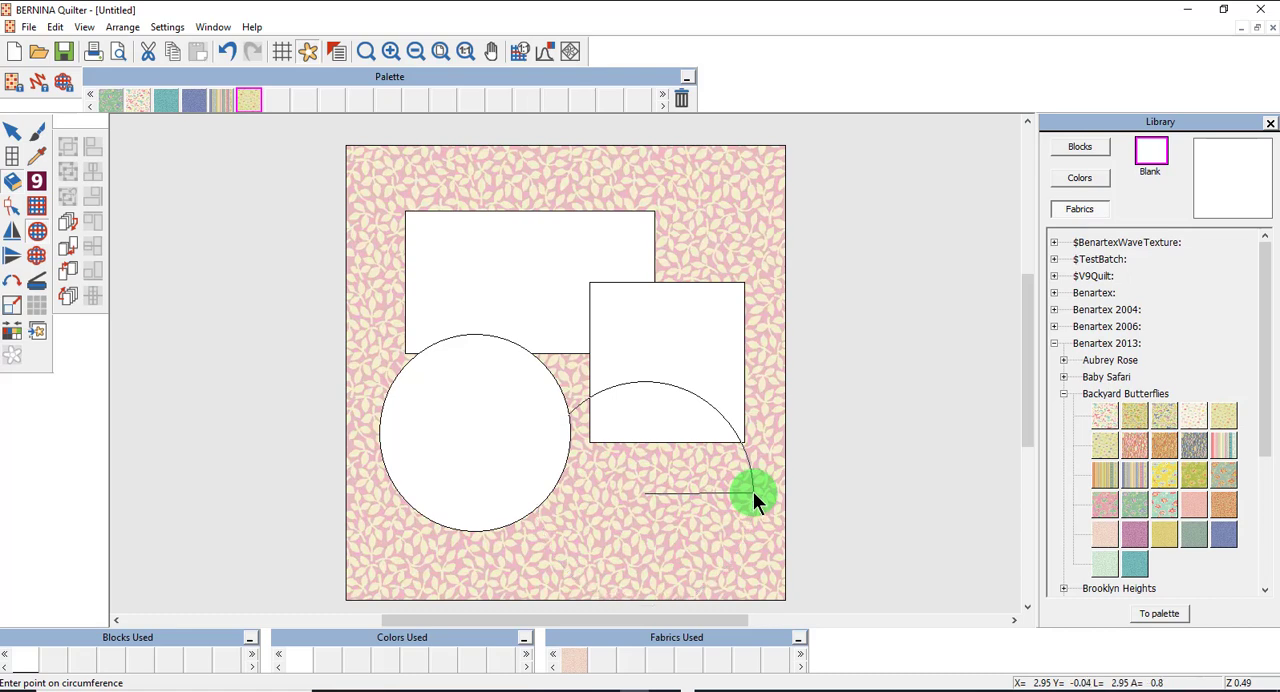
{"action": "left_click", "coordinate": [750, 563]}
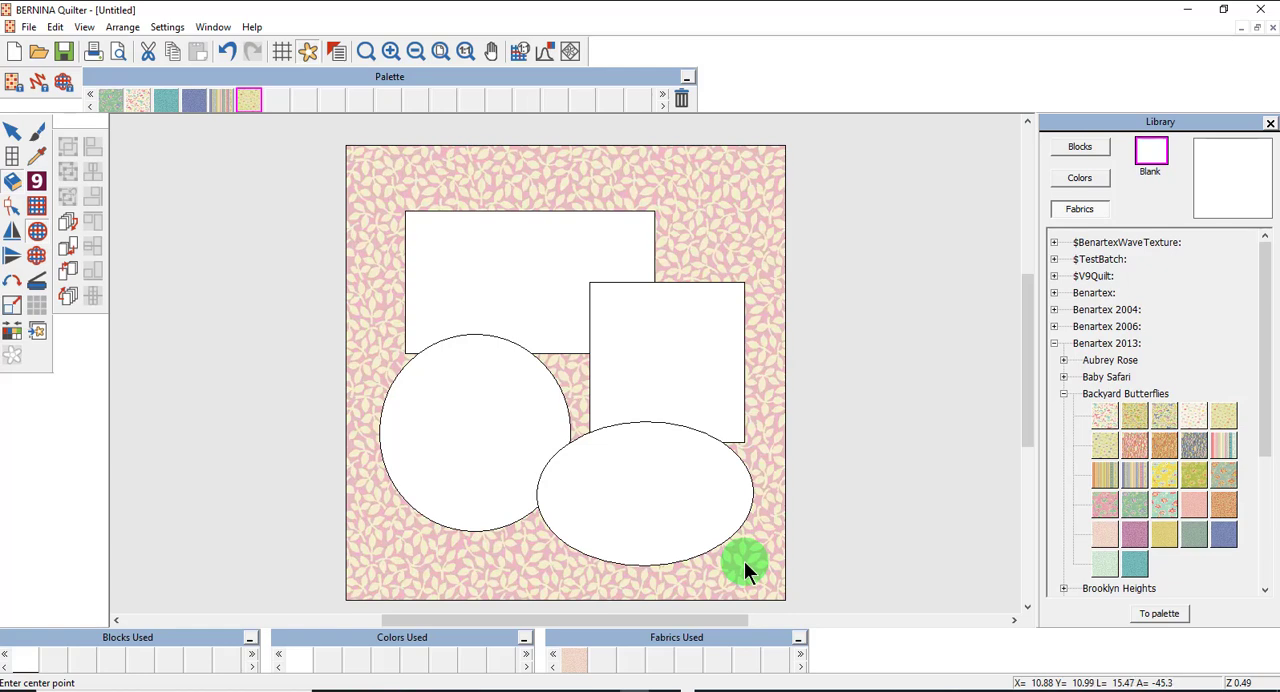
Keep the grid spacing at 1.00 in horizontally and vertically, and turn on the grid display.
{"action": "left_click", "coordinate": [282, 55]}
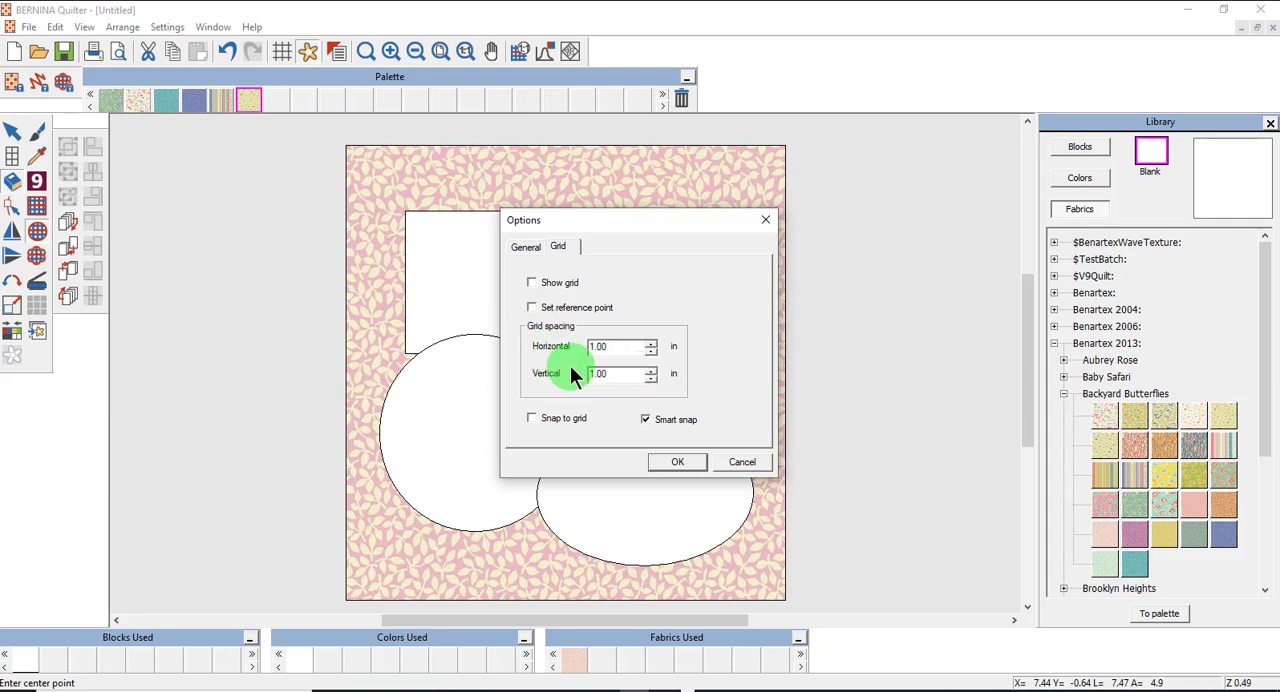
{"action": "left_click", "coordinate": [615, 376]}
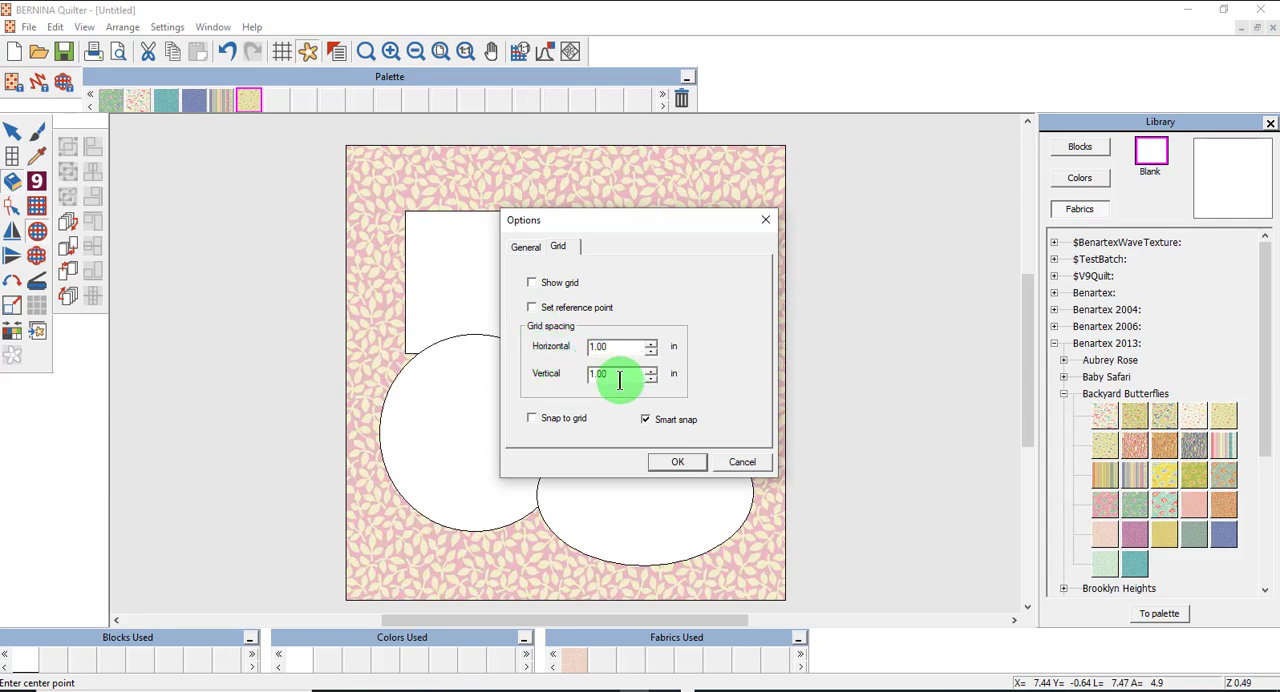
{"action": "left_click", "coordinate": [680, 462]}
{"action": "left_click", "coordinate": [282, 55]}
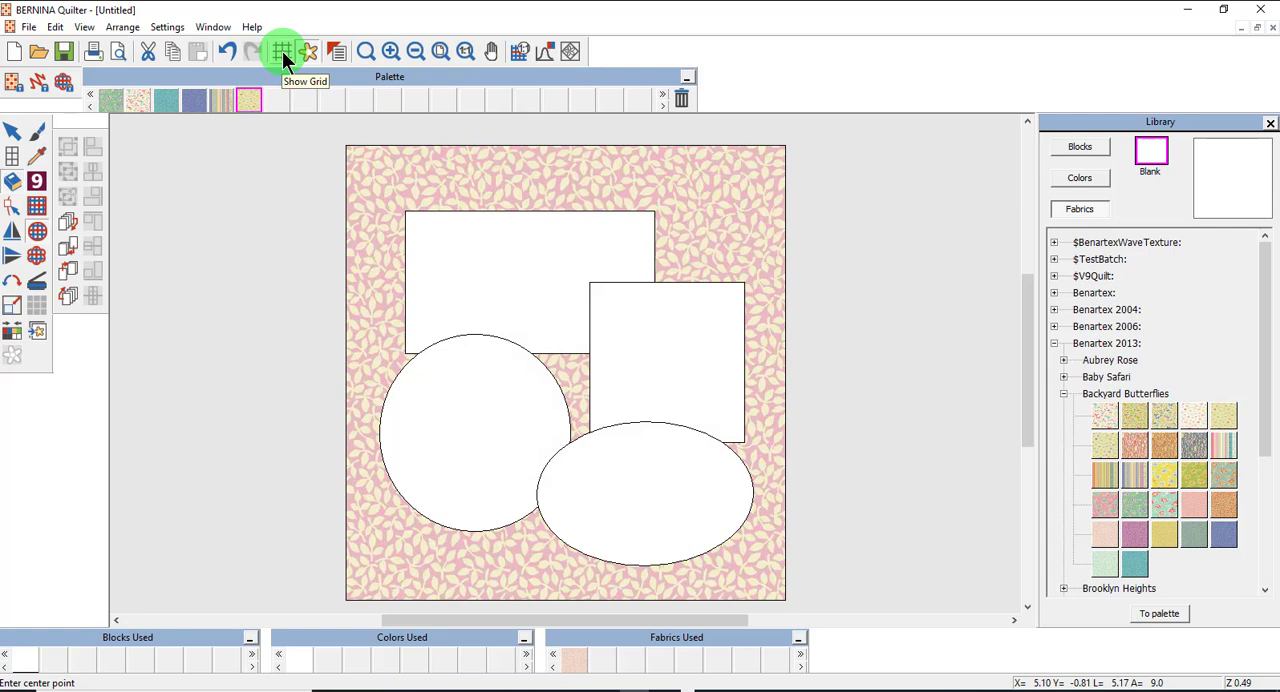
{"action": "left_click", "coordinate": [282, 51]}
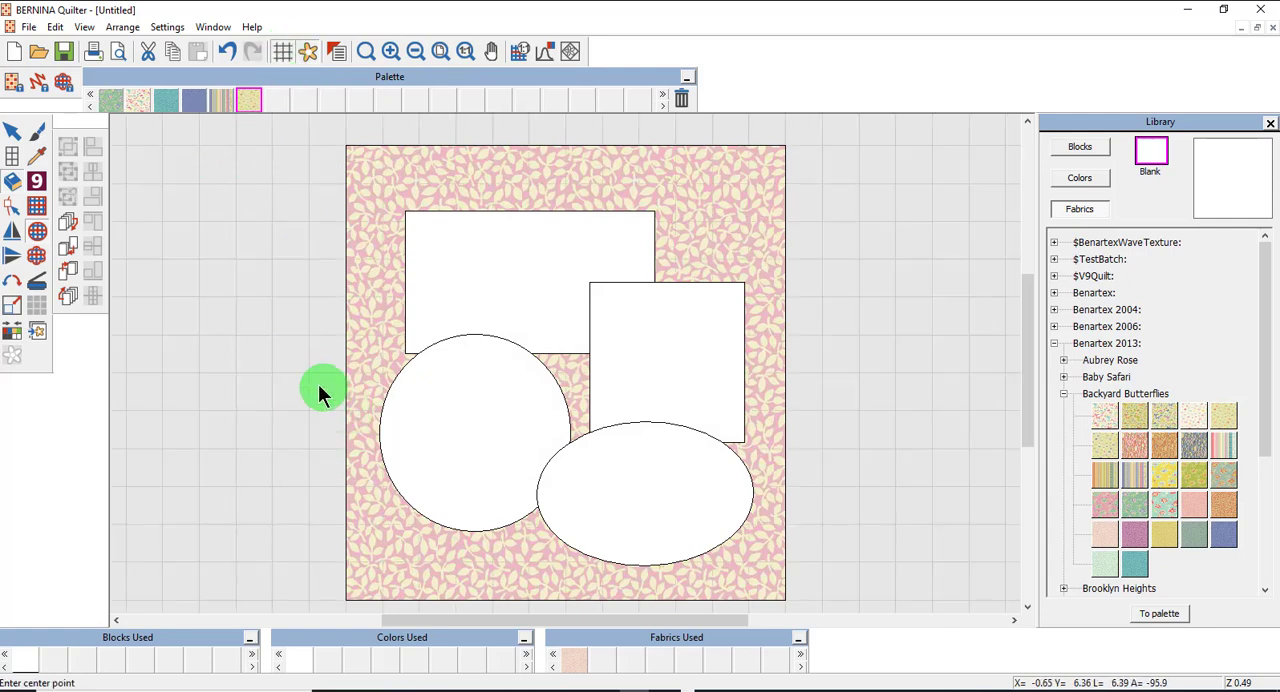
Draw a rectangle appliqué 4 in wide and 7 in tall outside the quilt, left of it and level with its top edge.
{"action": "left_click", "coordinate": [37, 204]}
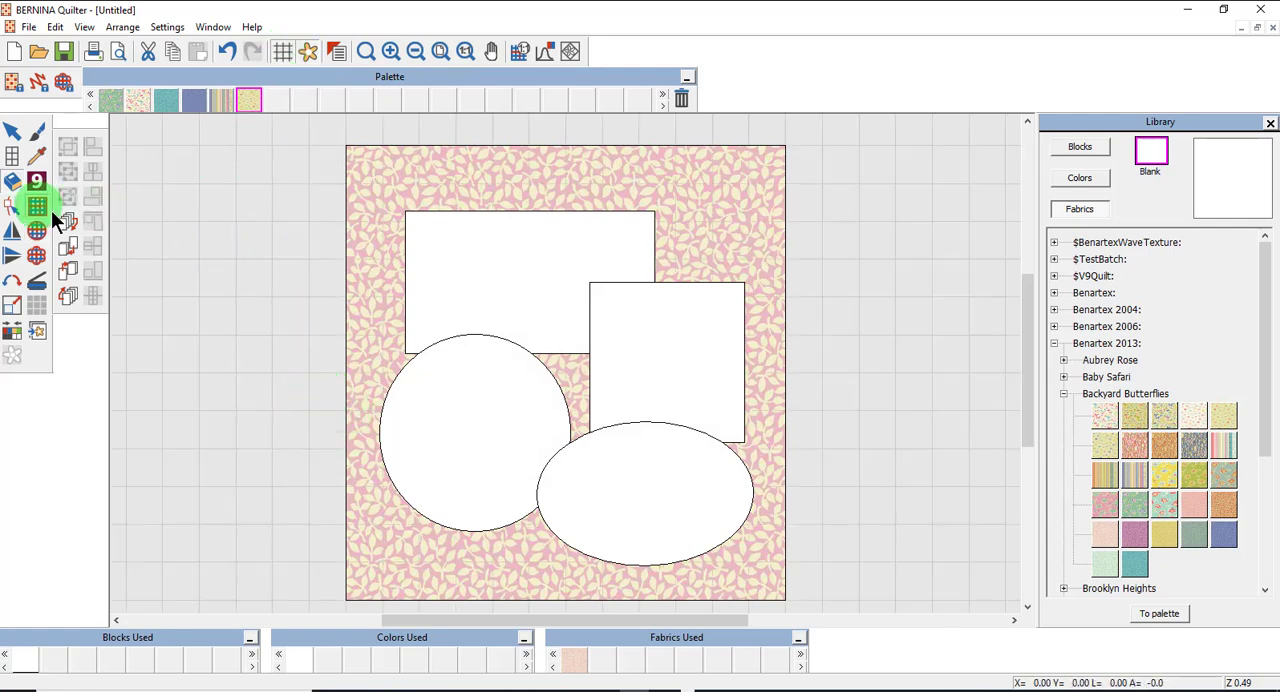
{"action": "left_click", "coordinate": [163, 152]}
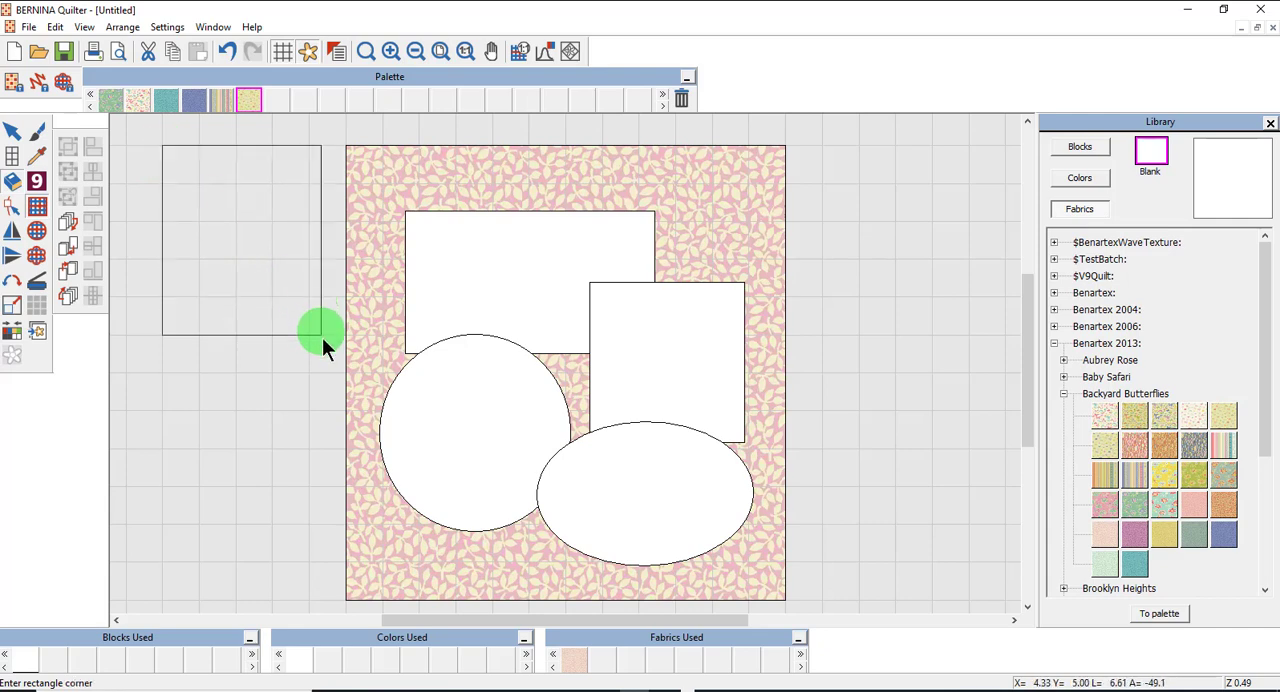
{"action": "left_click", "coordinate": [308, 411]}
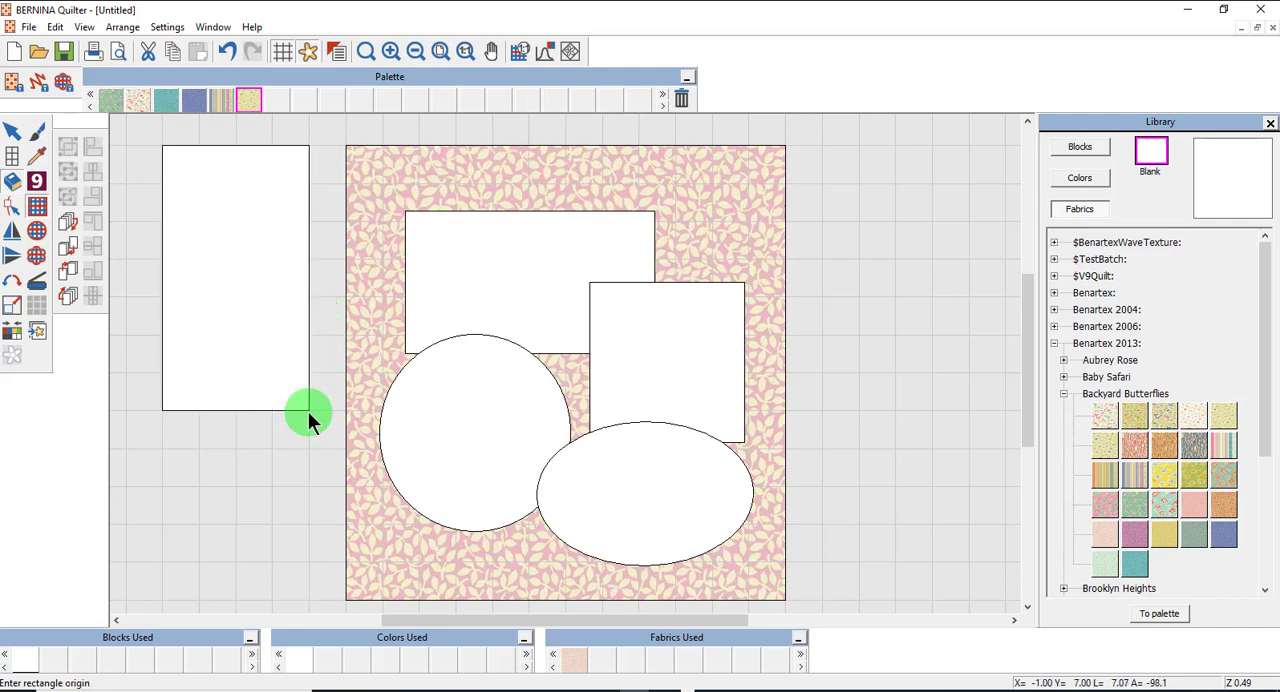
Scale up the wide upper rectangle proportionally from its upper-right corner to about 1.12 times its size.
{"action": "left_click", "coordinate": [14, 130]}
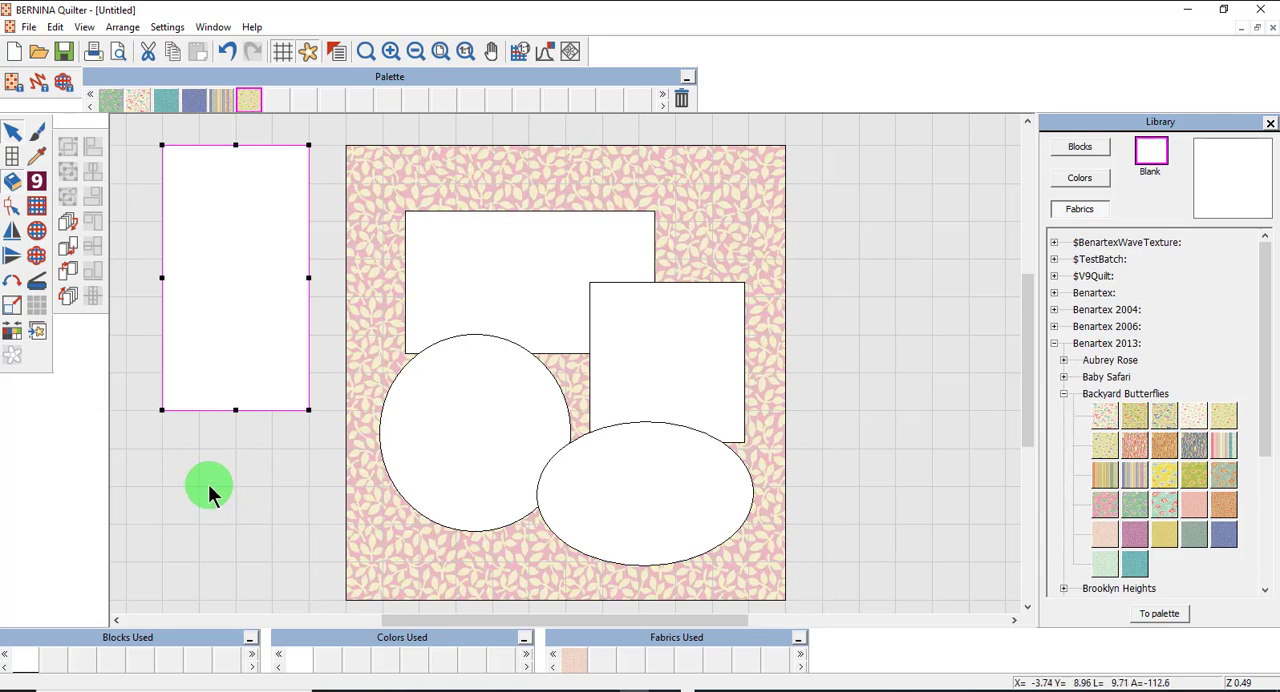
{"action": "left_click", "coordinate": [521, 264]}
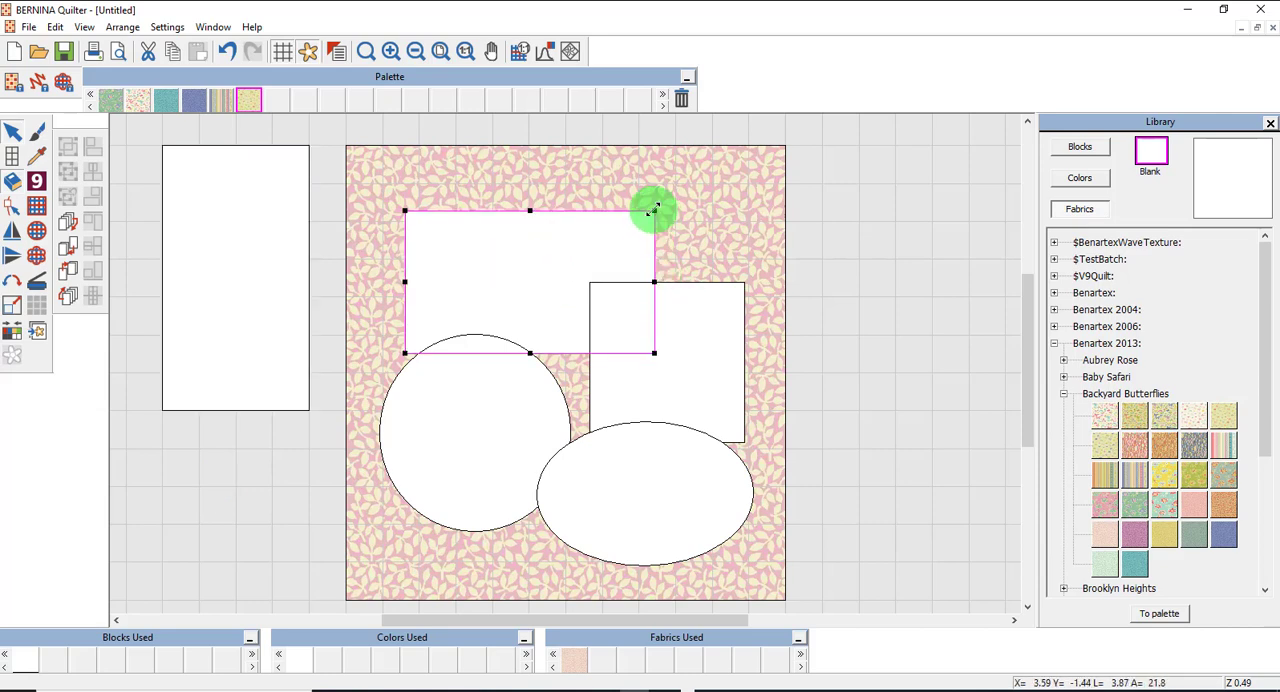
{"action": "left_click_drag", "start_coordinate": [655, 211], "coordinate": [688, 194]}
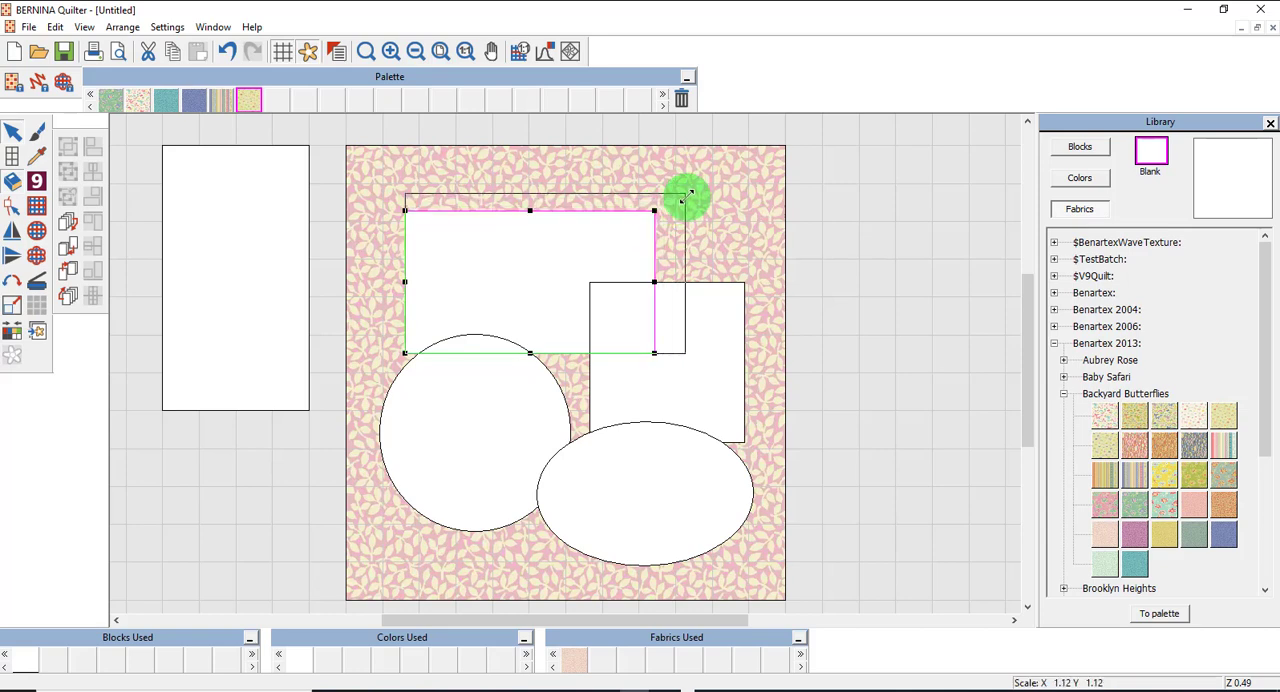
{"action": "left_click_drag", "start_coordinate": [688, 194], "coordinate": [686, 193]}
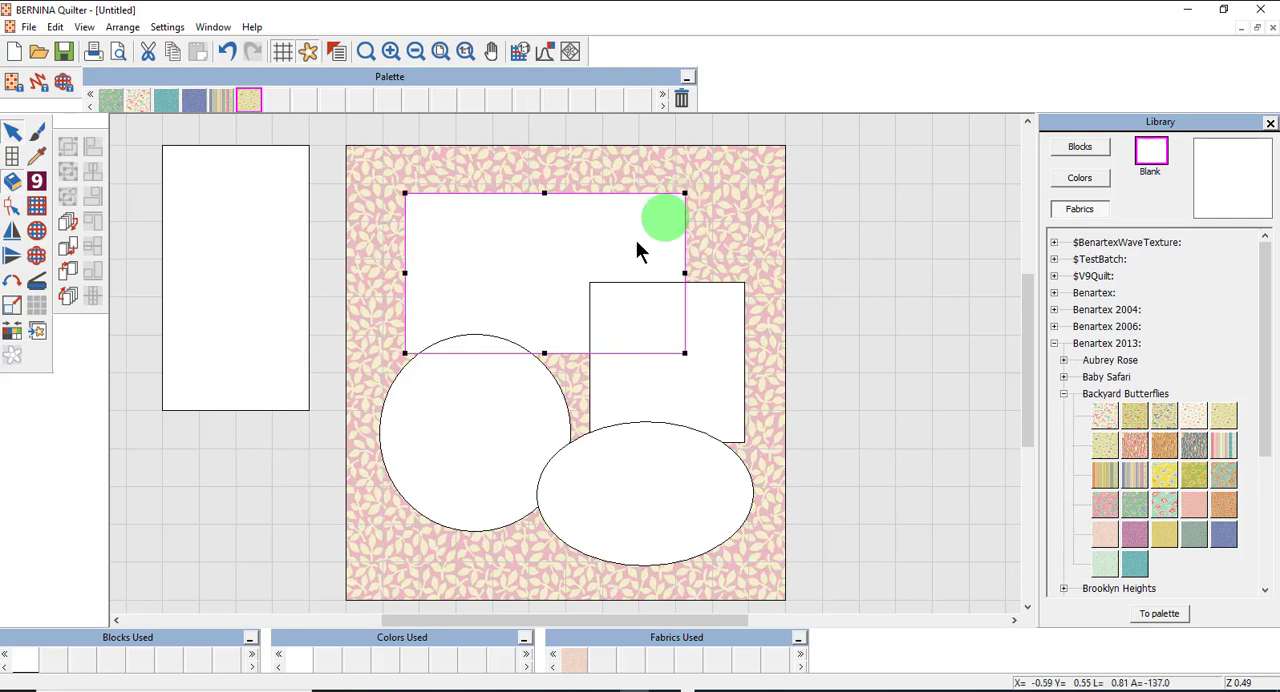
{"action": "left_click", "coordinate": [543, 218]}
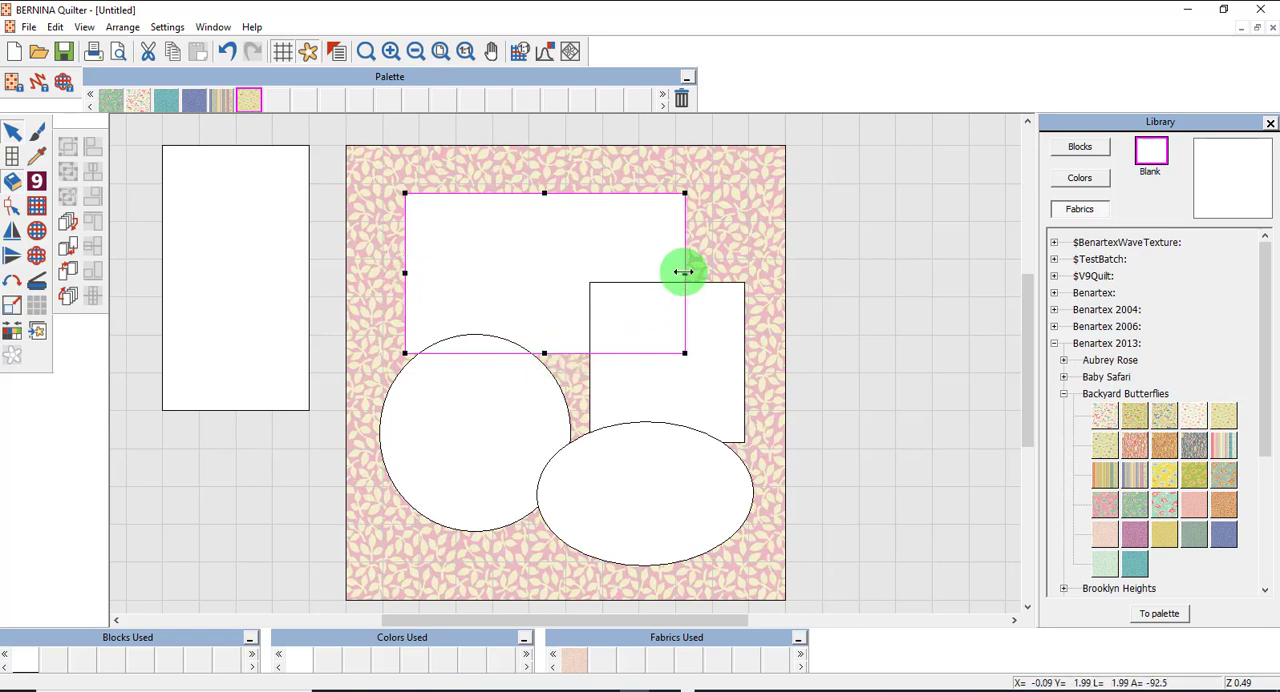
Shift the square appliqué slightly and rotate it about its centre into a diamond orientation.
{"action": "left_click", "coordinate": [721, 363]}
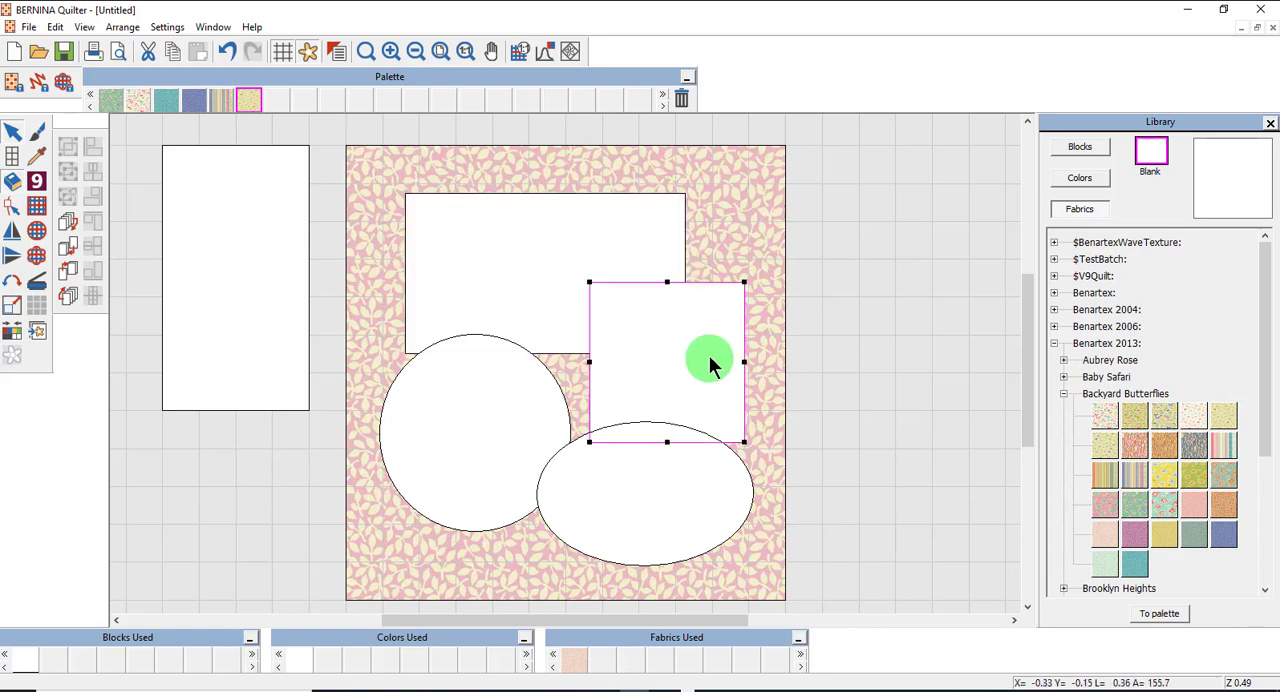
{"action": "left_click_drag", "start_coordinate": [710, 365], "coordinate": [645, 288]}
{"action": "left_click", "coordinate": [643, 282]}
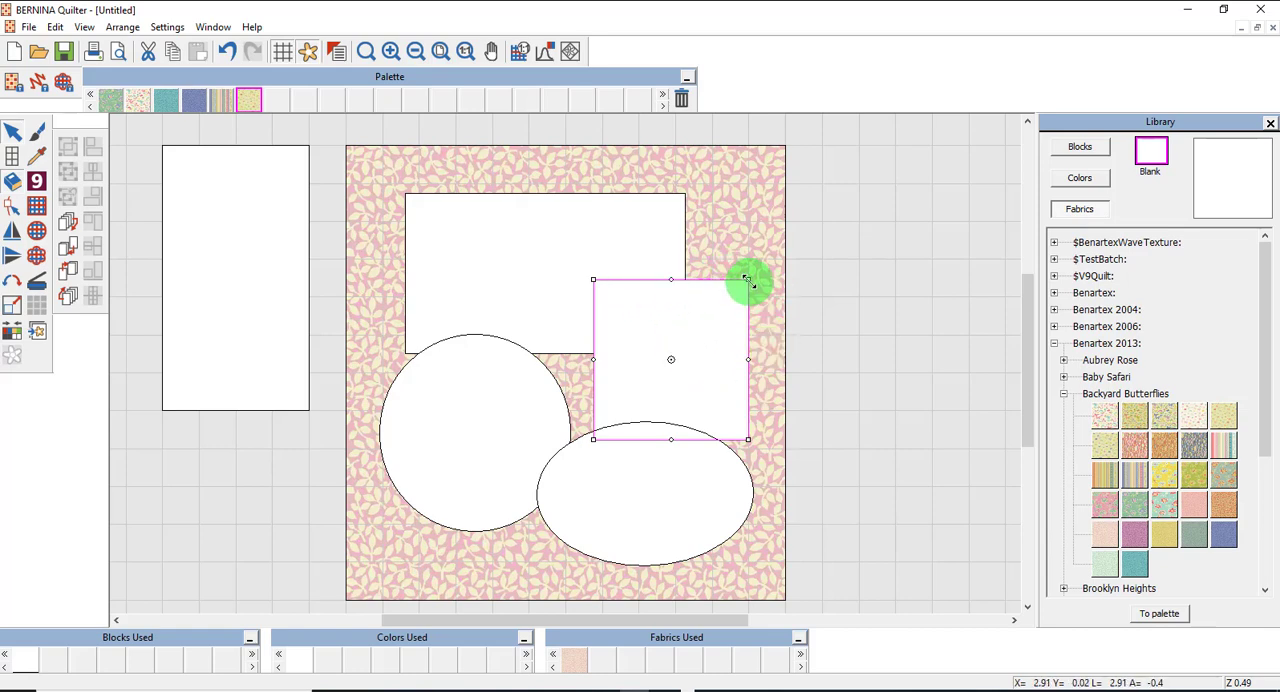
{"action": "left_click_drag", "start_coordinate": [748, 280], "coordinate": [672, 250]}
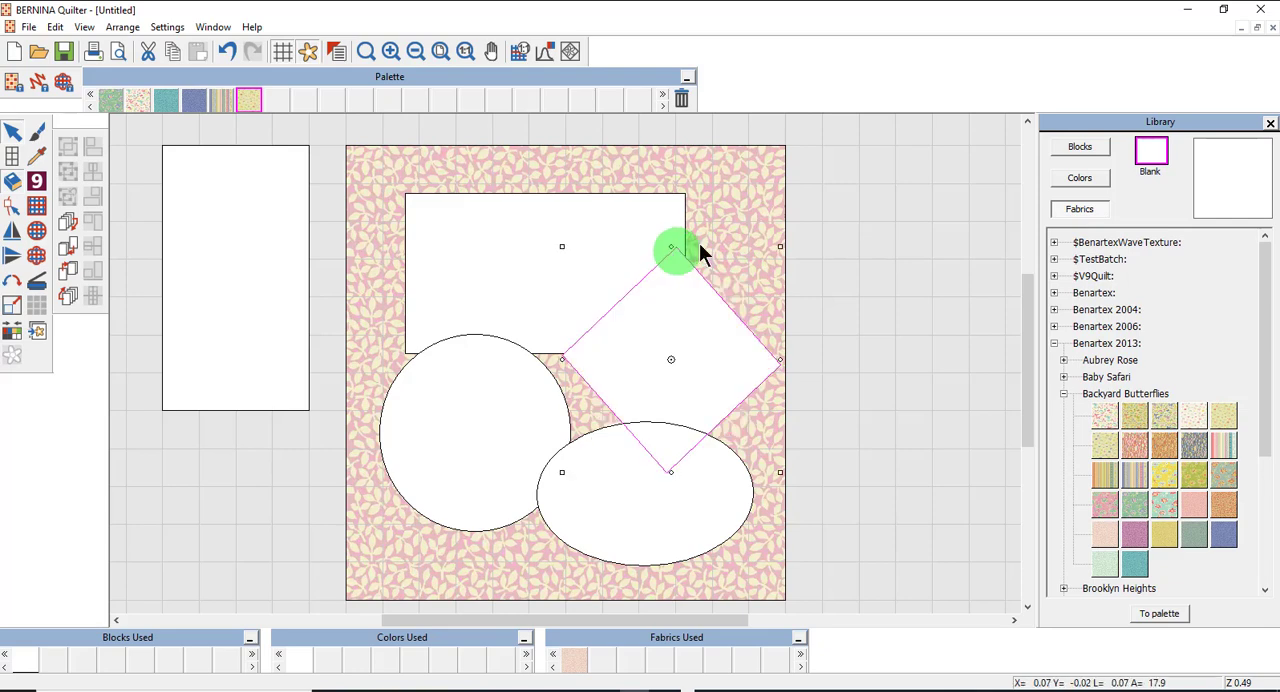
Shrink the circle proportionally from its lower-left corner, and flatten the oval by raising its bottom edge.
{"action": "left_click", "coordinate": [461, 438]}
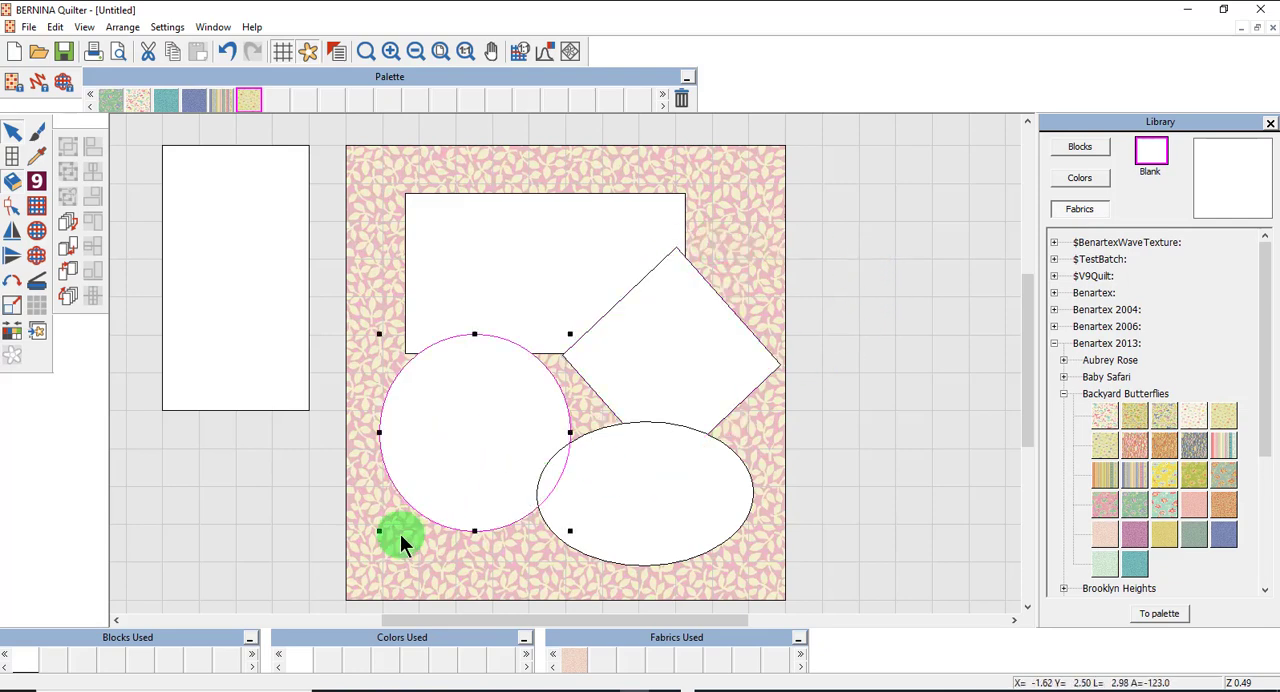
{"action": "left_click_drag", "start_coordinate": [378, 532], "coordinate": [403, 506]}
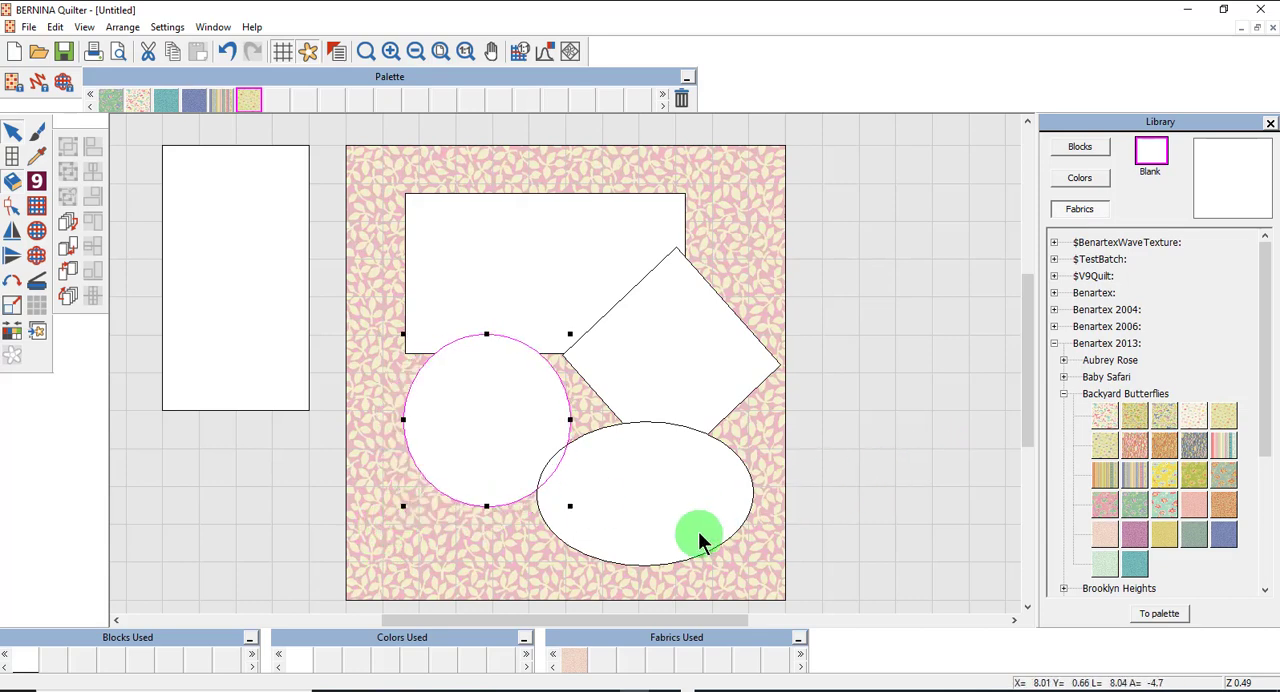
{"action": "left_click", "coordinate": [647, 508]}
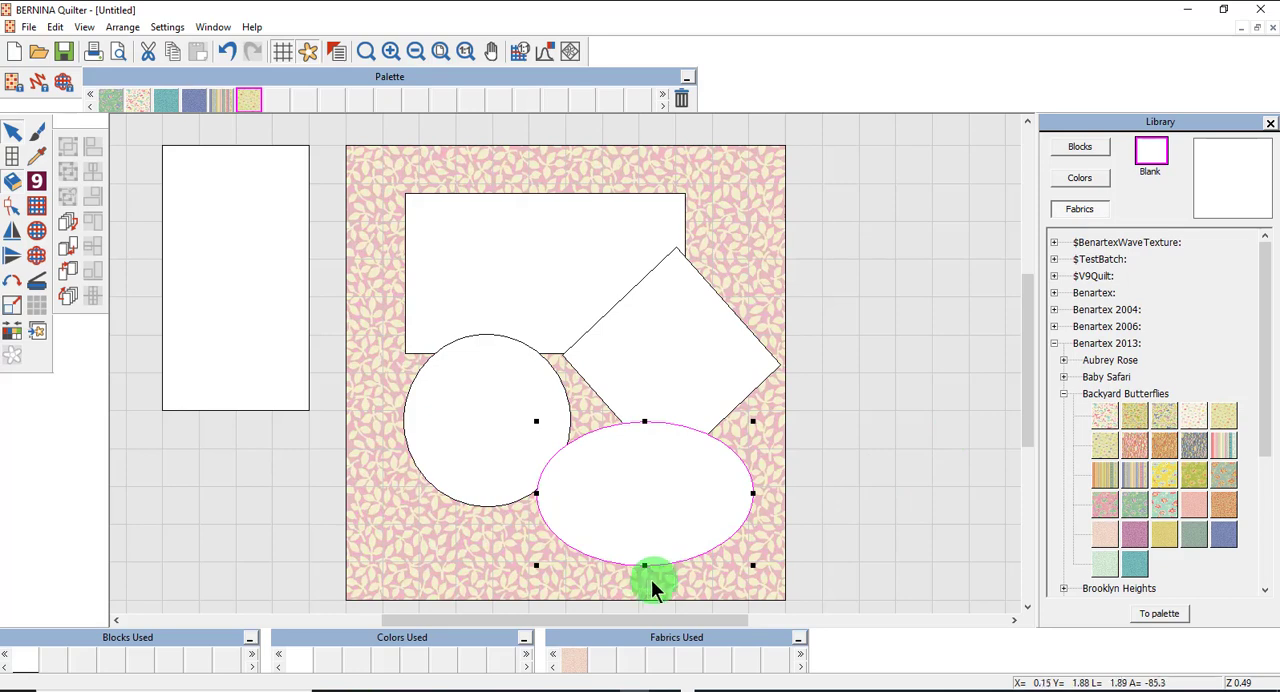
{"action": "left_click_drag", "start_coordinate": [646, 564], "coordinate": [651, 538]}
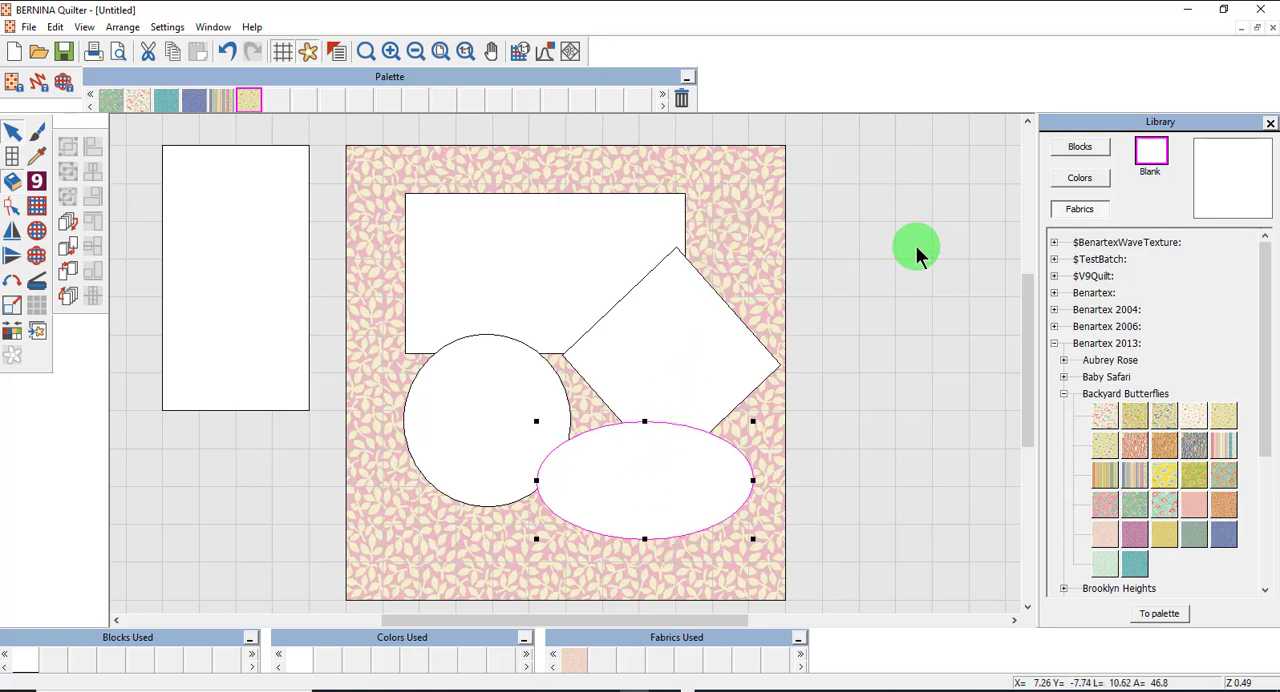
Reposition the shapes: move the wide rectangle and diamond down slightly, the oval down and right, and the circle left.
{"action": "left_click", "coordinate": [540, 263]}
{"action": "left_click_drag", "start_coordinate": [500, 259], "coordinate": [507, 277]}
{"action": "left_click_drag", "start_coordinate": [734, 386], "coordinate": [732, 412]}
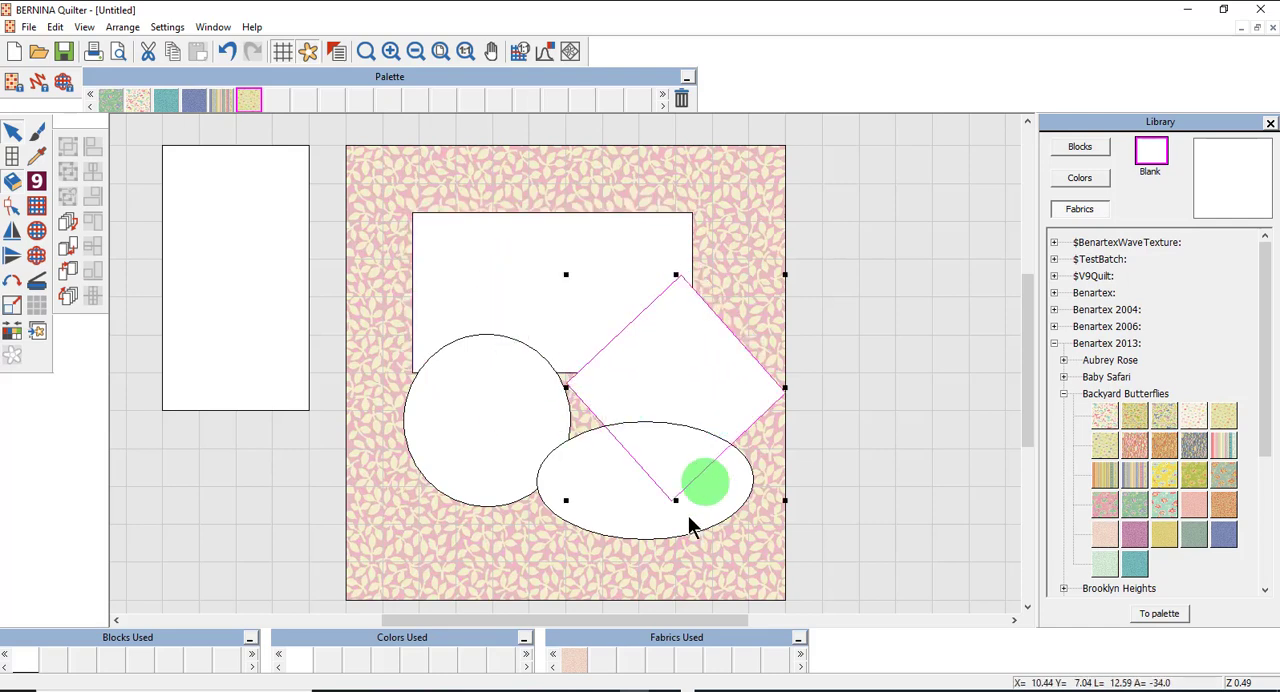
{"action": "left_click_drag", "start_coordinate": [624, 532], "coordinate": [638, 544]}
{"action": "left_click_drag", "start_coordinate": [487, 420], "coordinate": [466, 421]}
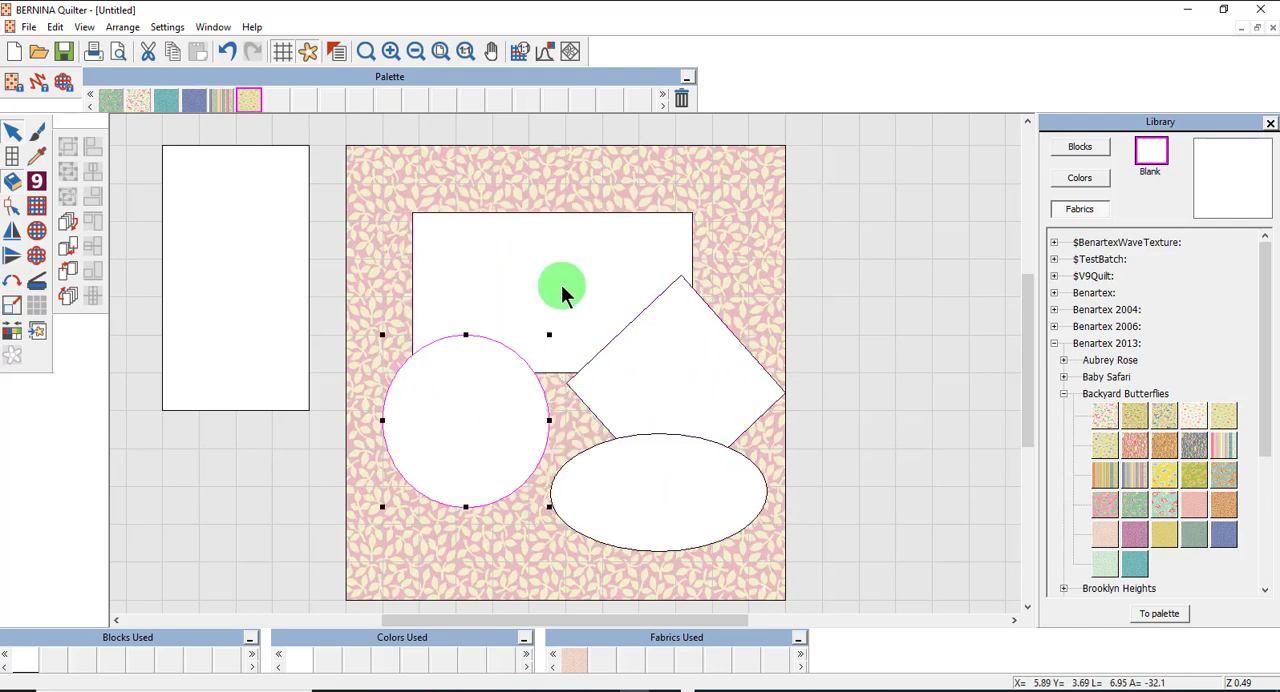
Try to skew the wide rectangle slightly sideways from its upper edge, and undo the skew.
{"action": "left_click", "coordinate": [562, 290]}
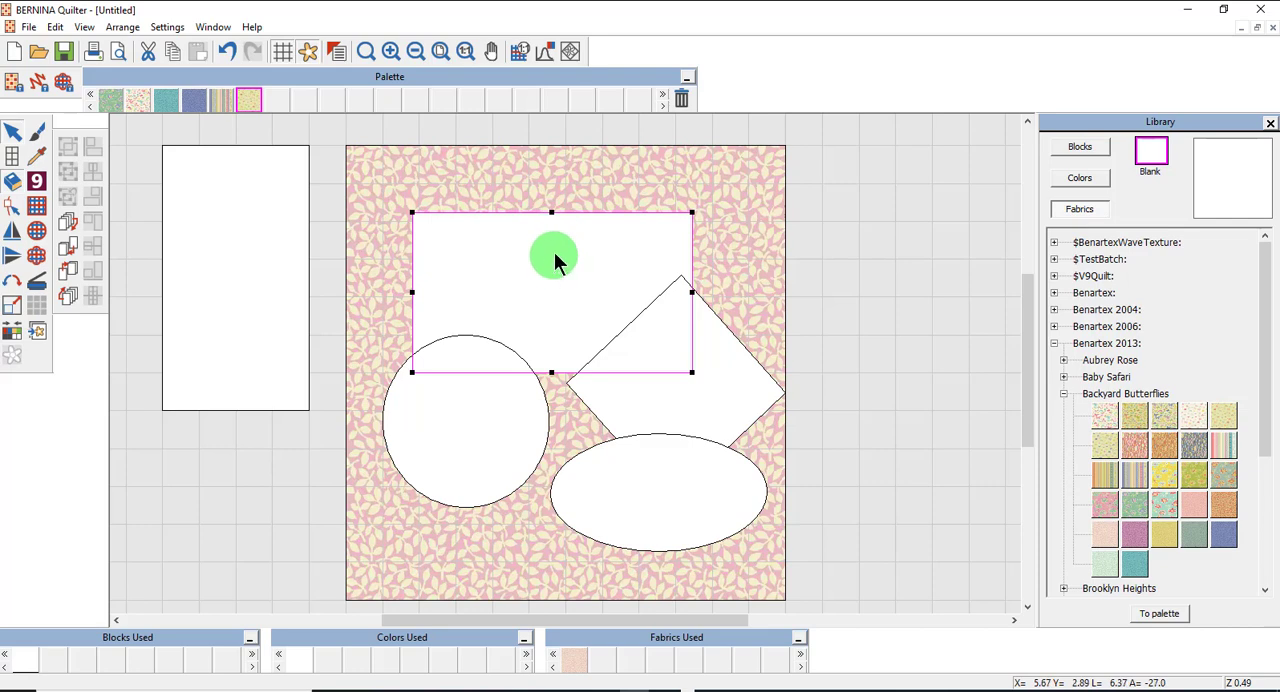
{"action": "left_click", "coordinate": [557, 258]}
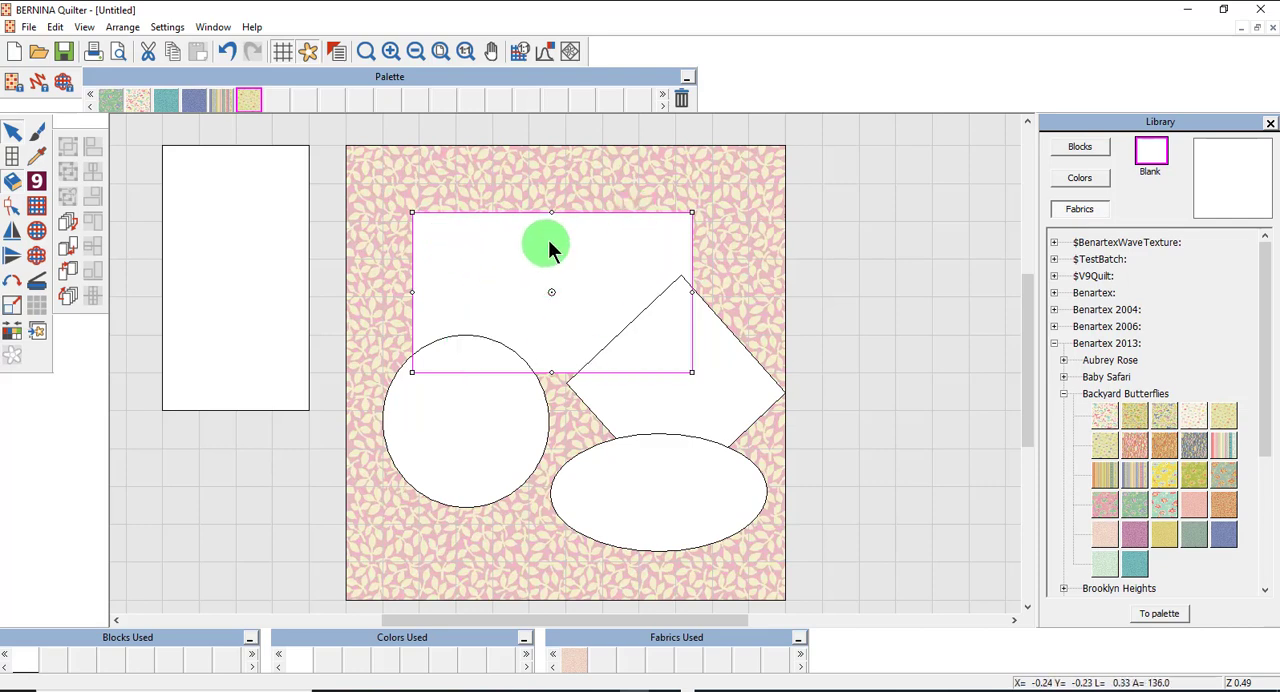
{"action": "mouse_move", "coordinate": [551, 212]}
{"action": "left_mouse_down"}
{"action": "mouse_move", "coordinate": [569, 217]}
{"action": "mouse_move", "coordinate": [509, 227]}
{"action": "mouse_move", "coordinate": [552, 224]}
{"action": "left_mouse_up"}
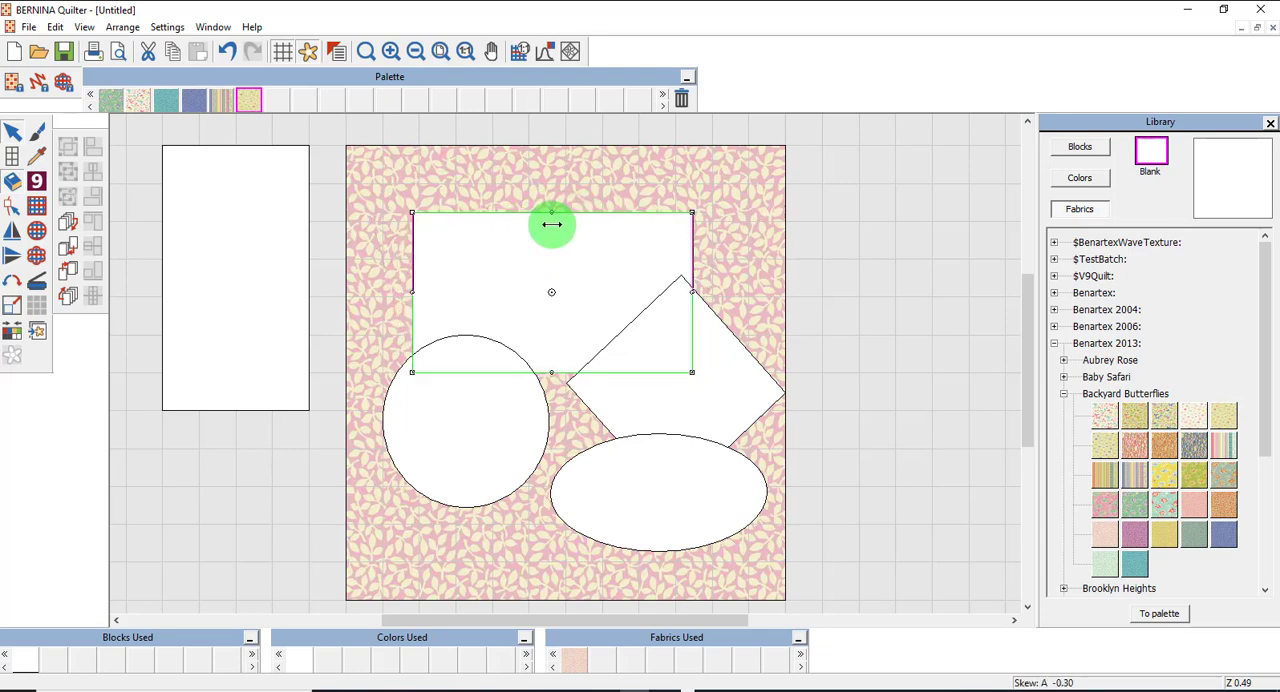
{"action": "left_click_drag", "start_coordinate": [552, 224], "coordinate": [552, 224]}
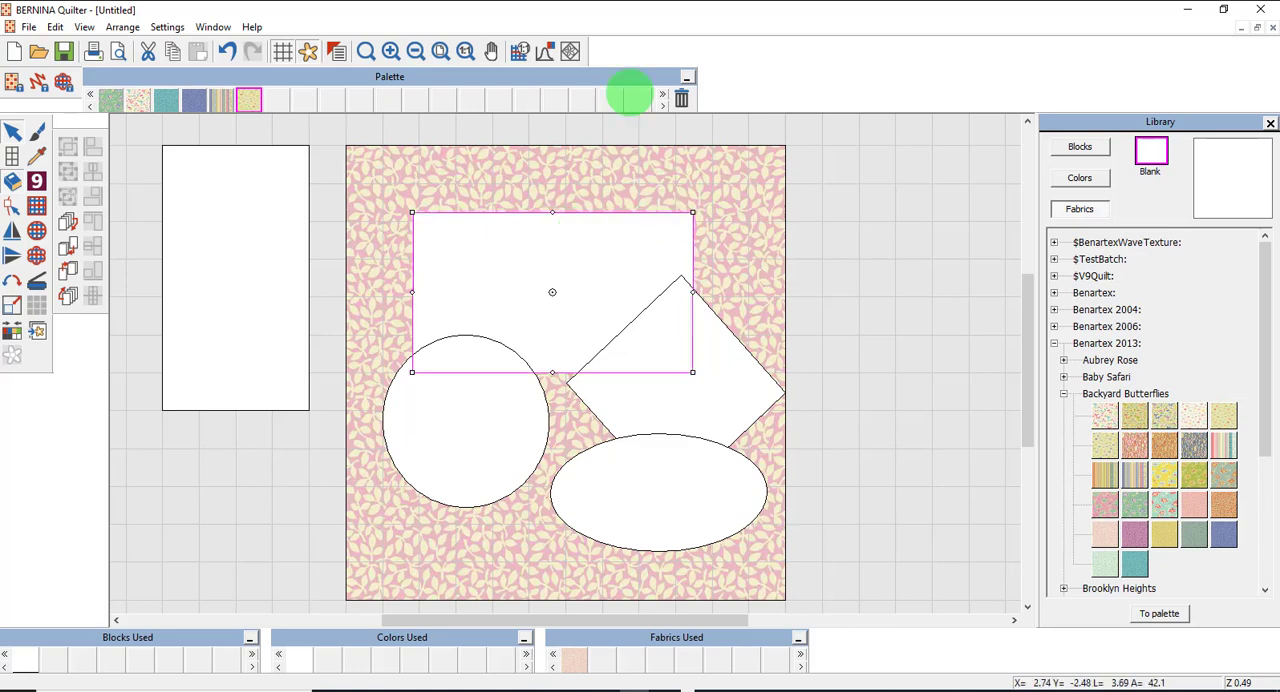
{"action": "left_click", "coordinate": [229, 50]}
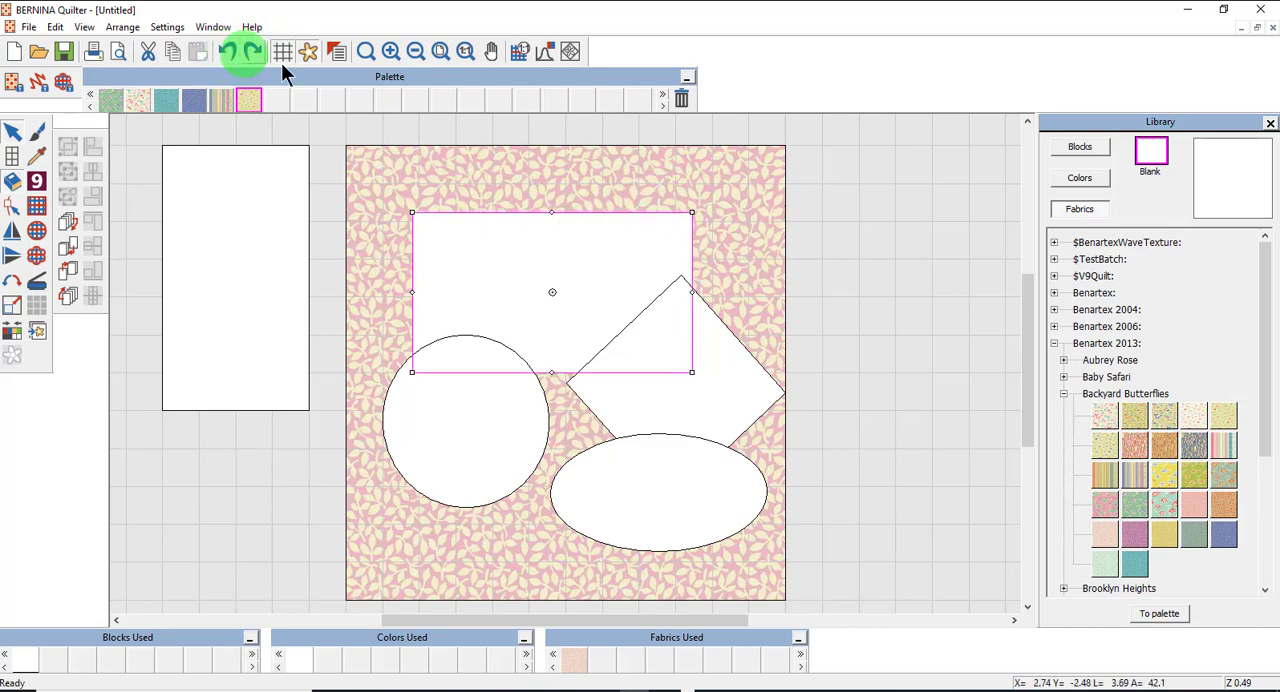
Delete the tall blank rectangle lying outside the quilt.
{"action": "left_click", "coordinate": [953, 280]}
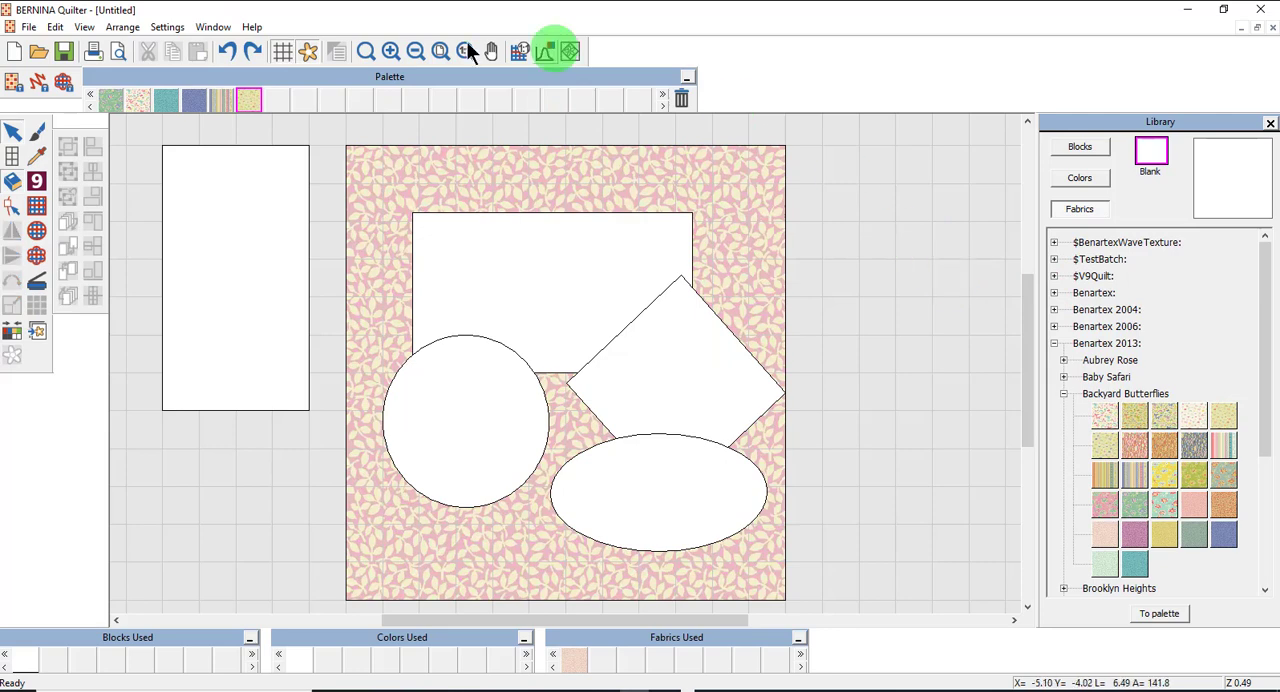
{"action": "left_click", "coordinate": [224, 316]}
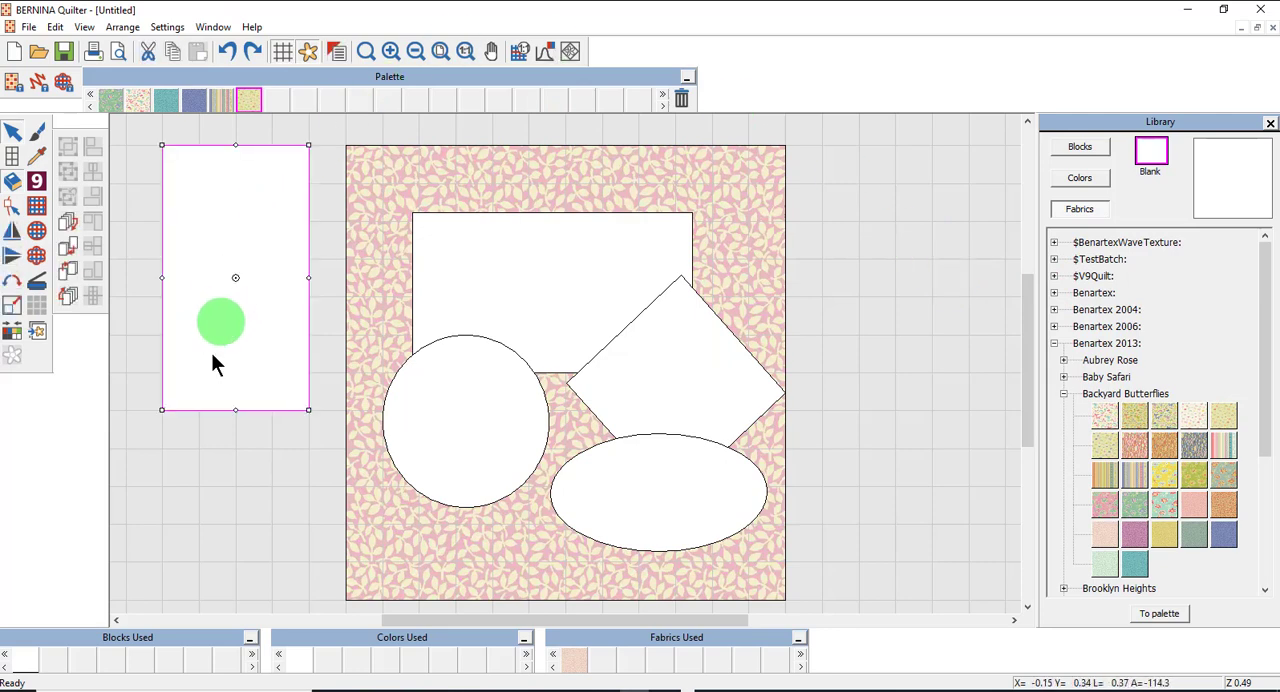
{"action": "key", "text": "Delete"}
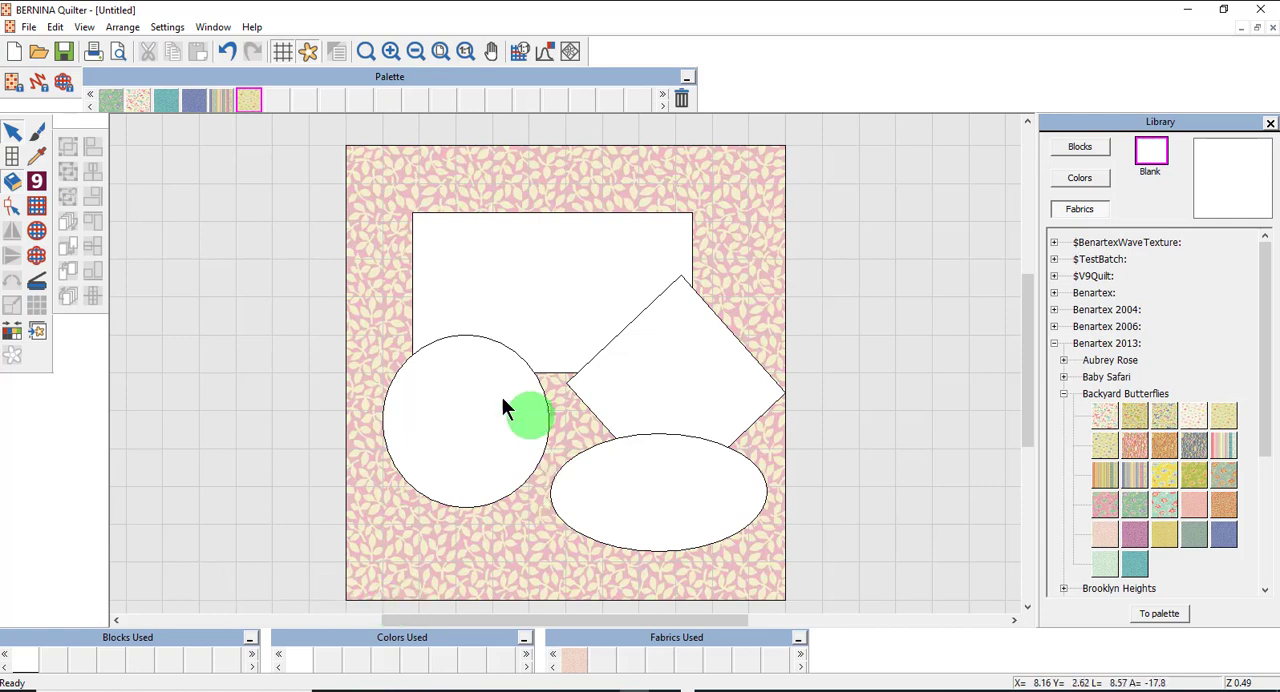
Fill the wide rectangle with the multicoloured striped fabric and the diamond with the blue leaf fabric.
{"action": "left_click", "coordinate": [221, 102]}
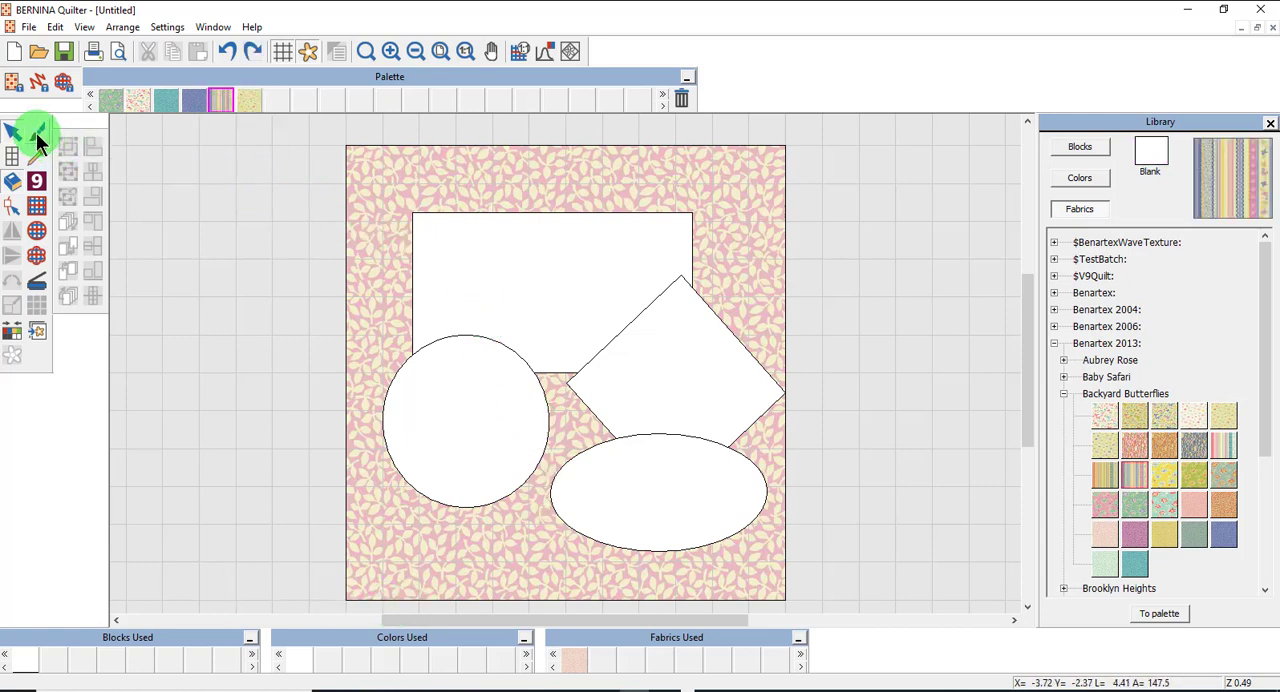
{"action": "left_click", "coordinate": [37, 136]}
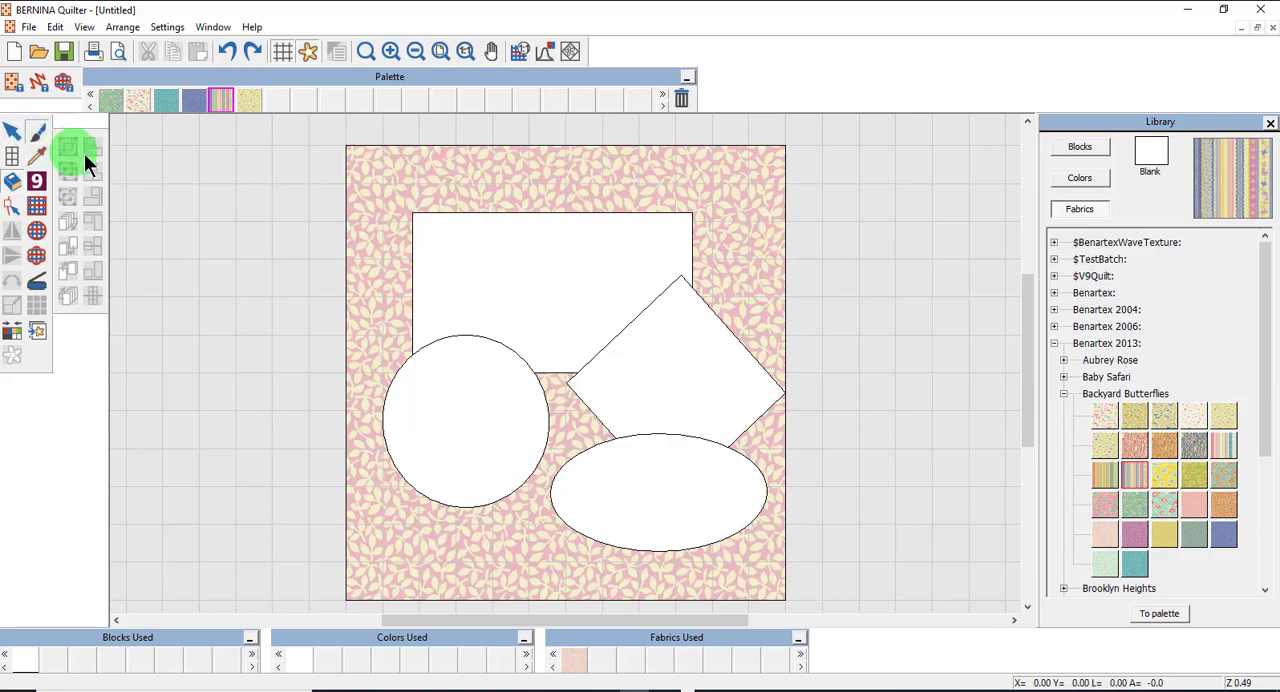
{"action": "left_click", "coordinate": [554, 257]}
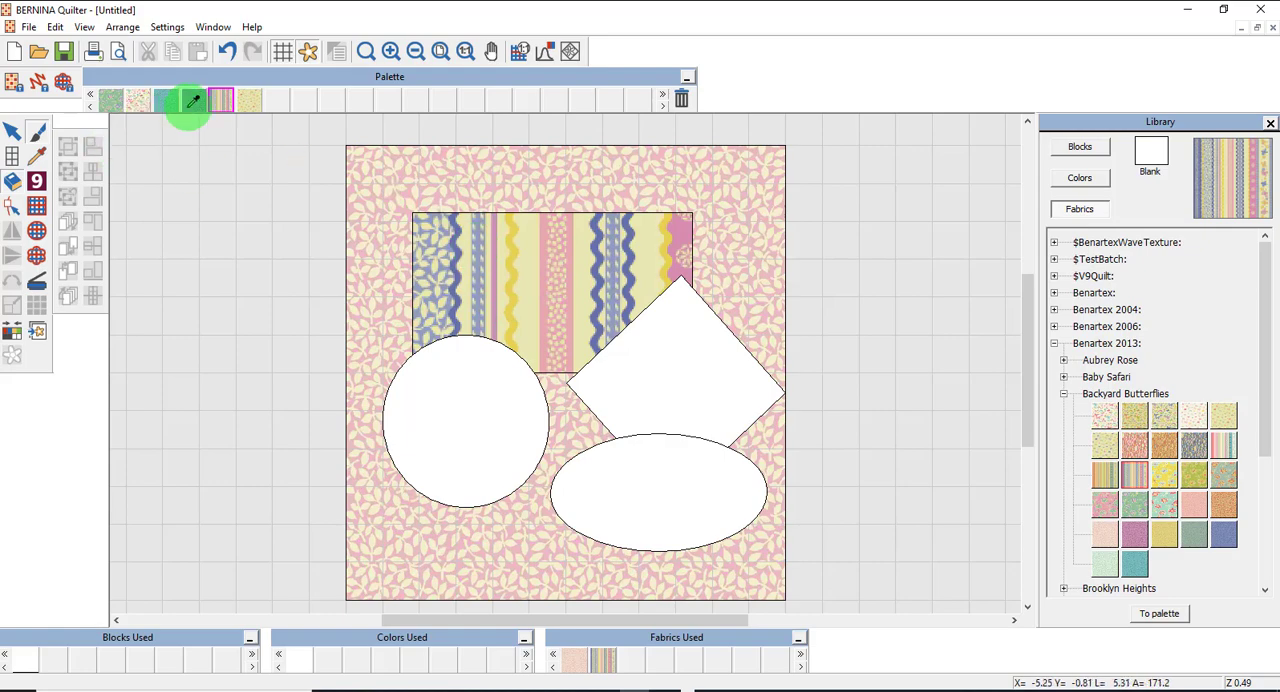
{"action": "left_click", "coordinate": [193, 99]}
{"action": "left_click", "coordinate": [676, 340]}
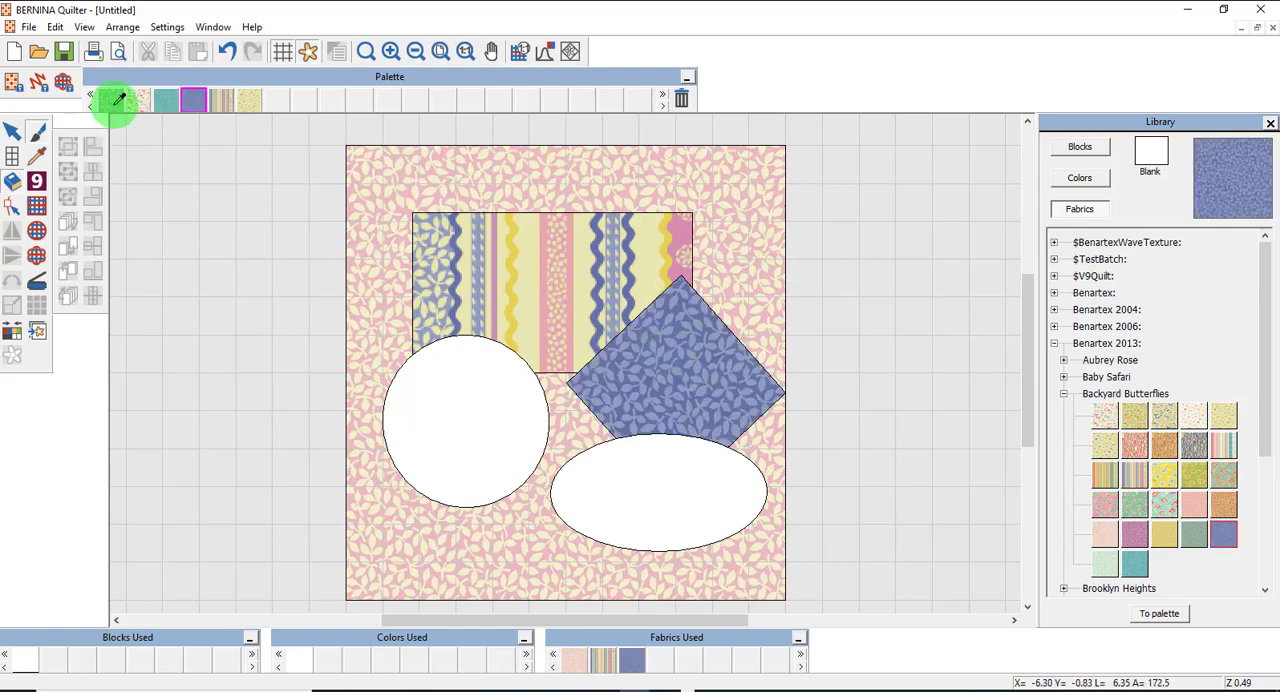
Fill the oval with the green floral fabric and the circle with the yellow butterfly fabric.
{"action": "left_click", "coordinate": [112, 100]}
{"action": "left_click", "coordinate": [657, 476]}
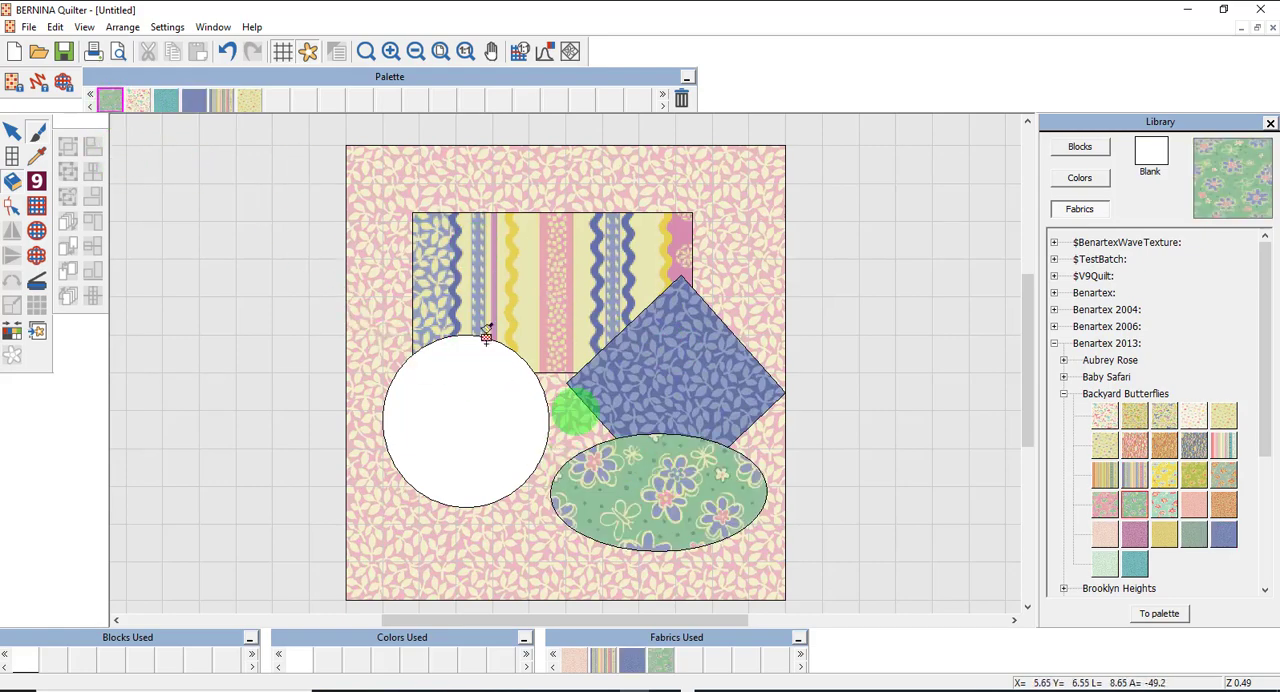
{"action": "left_click", "coordinate": [249, 99]}
{"action": "left_click", "coordinate": [433, 398]}
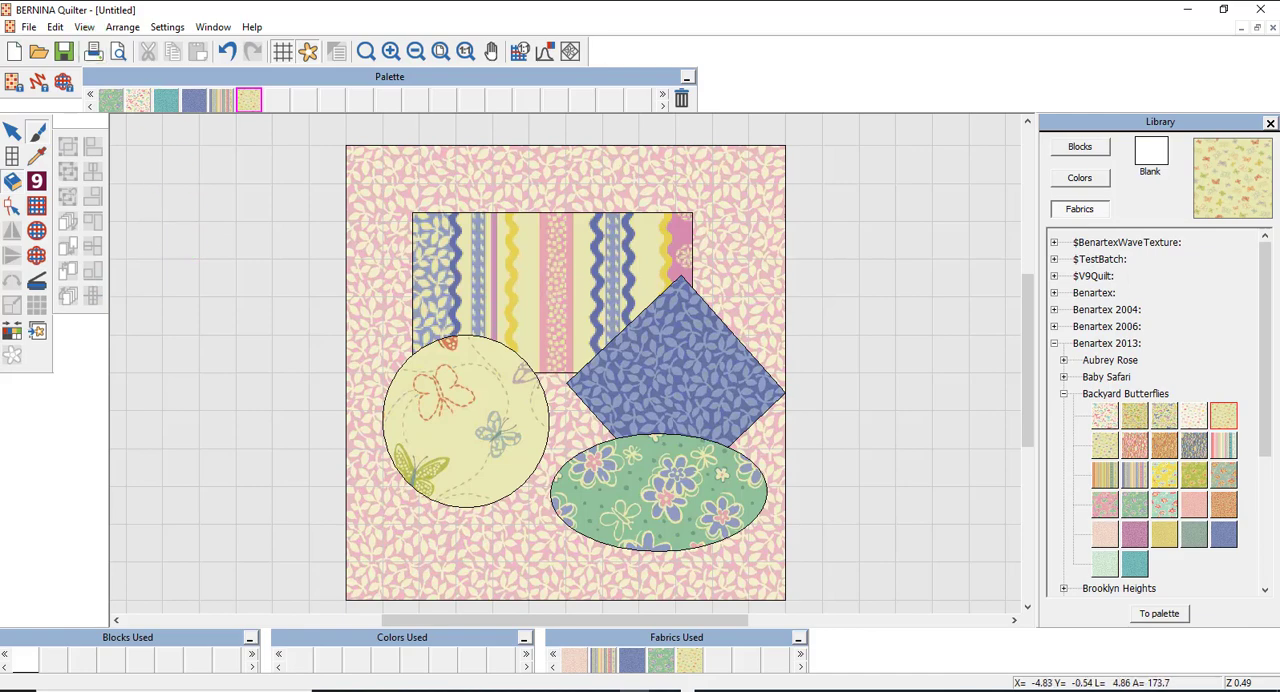
Send the green floral oval to the back of the appliqué shapes and deselect it.
{"action": "left_click", "coordinate": [13, 135]}
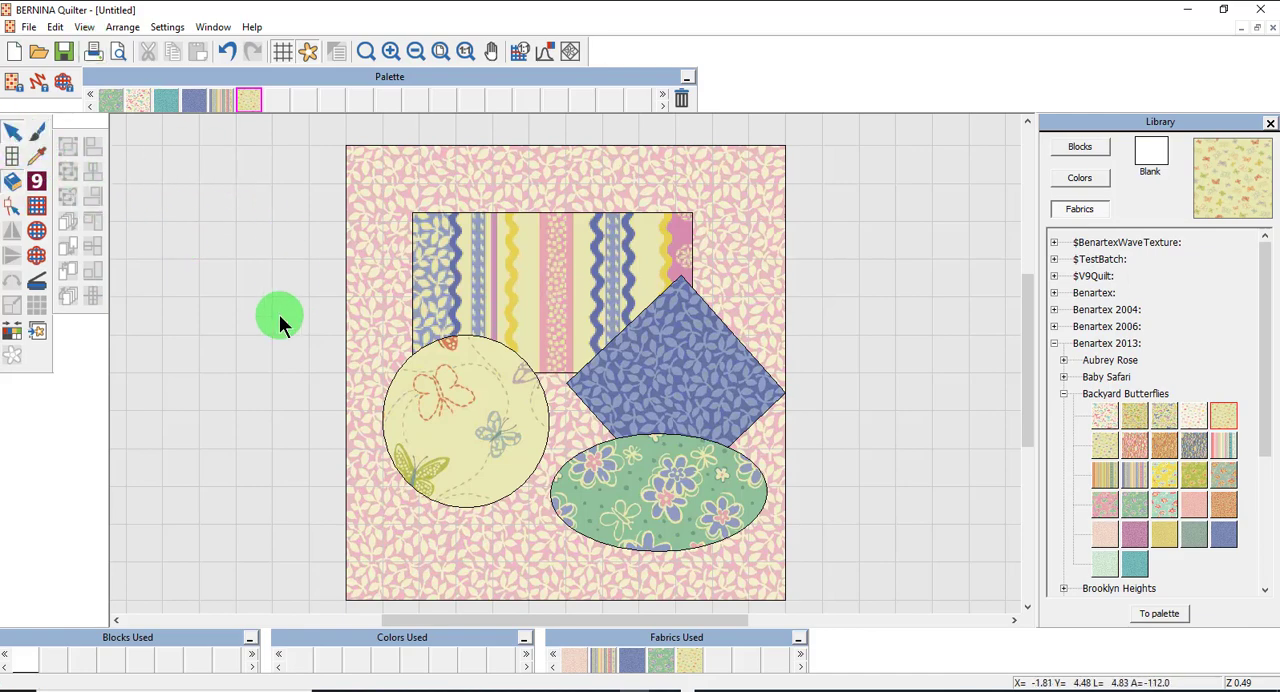
{"action": "left_click", "coordinate": [677, 530]}
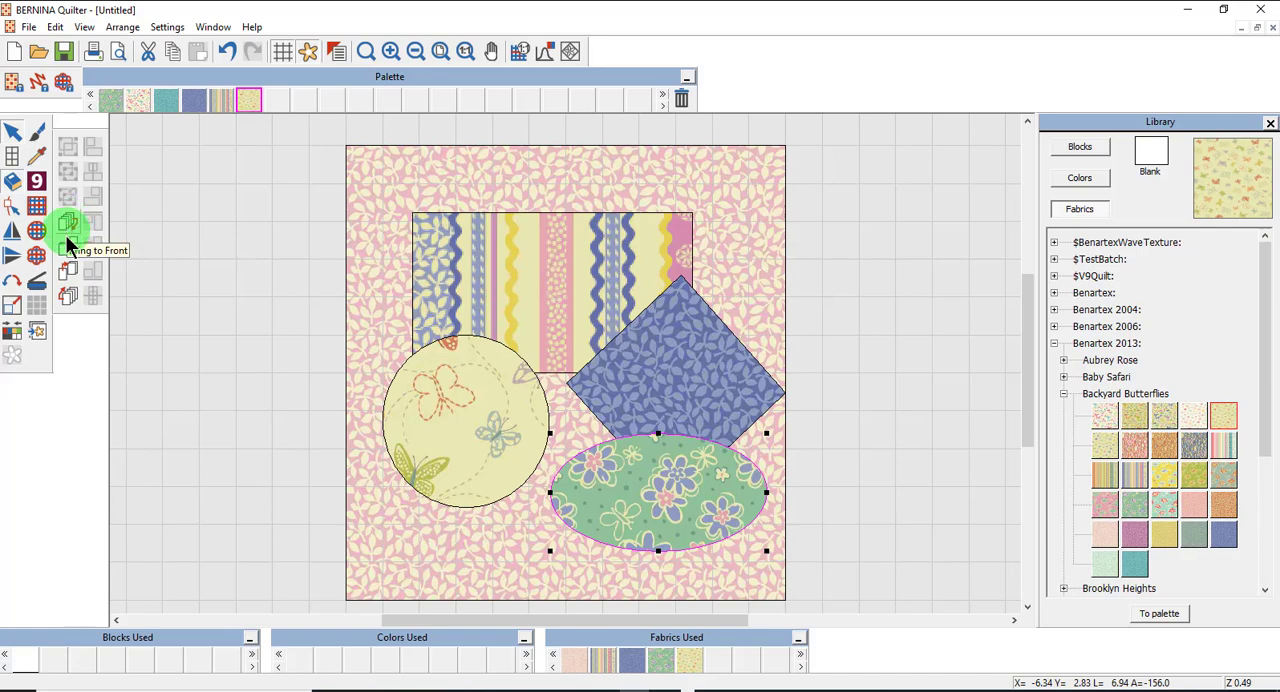
{"action": "left_click", "coordinate": [68, 298]}
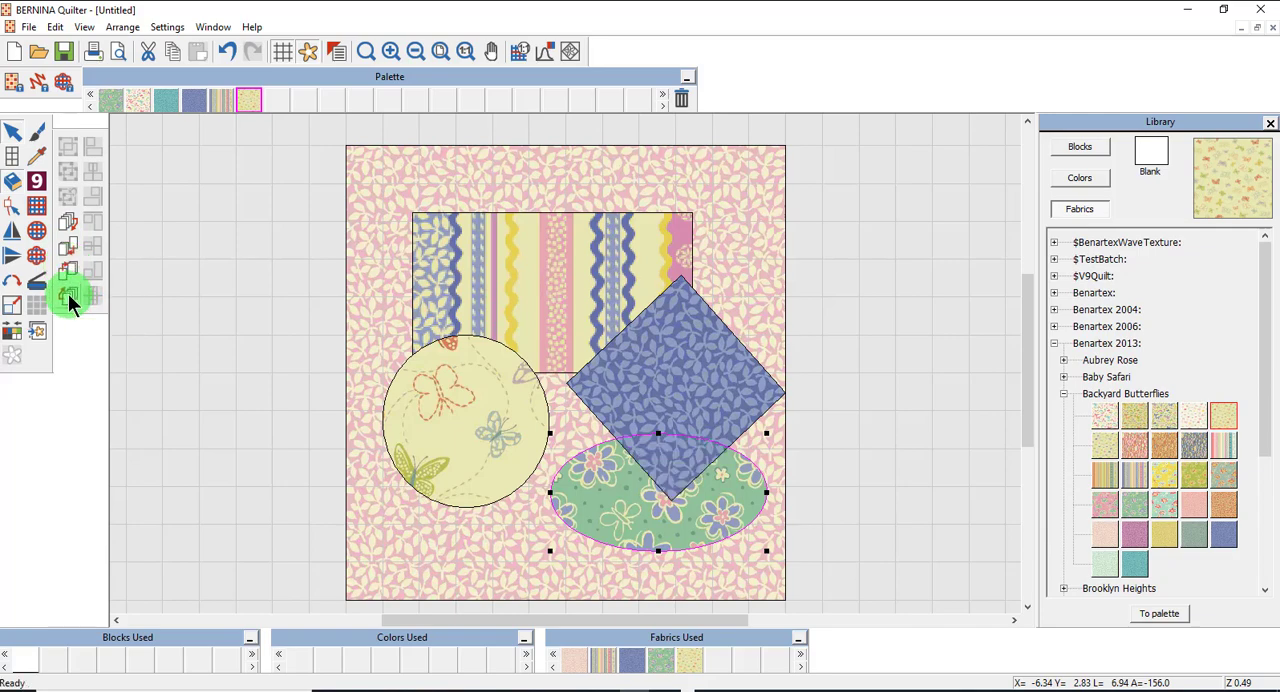
{"action": "left_click", "coordinate": [912, 298]}
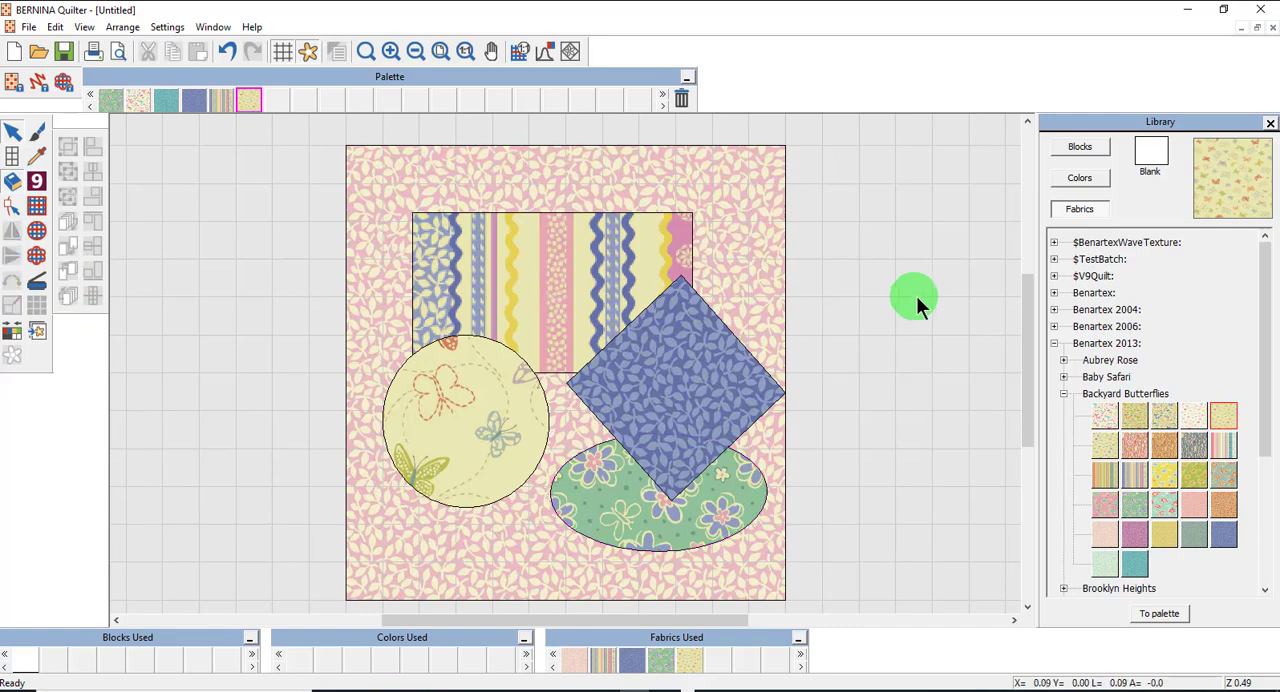